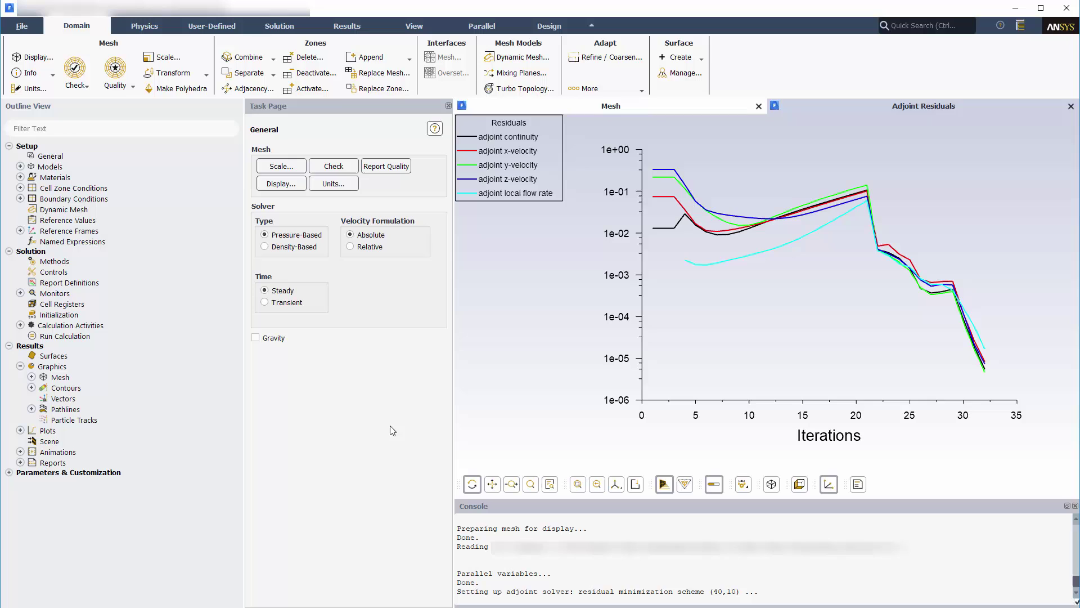
Write the current case and data files as Duct01
left_click(21, 29)
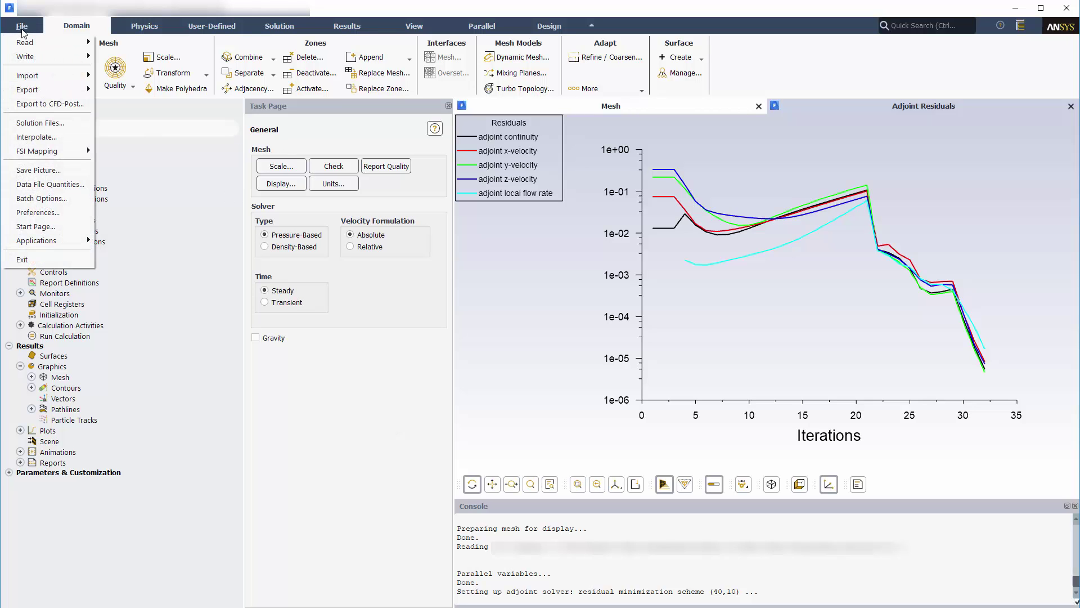
mouse_move(45, 56)
left_click(122, 85)
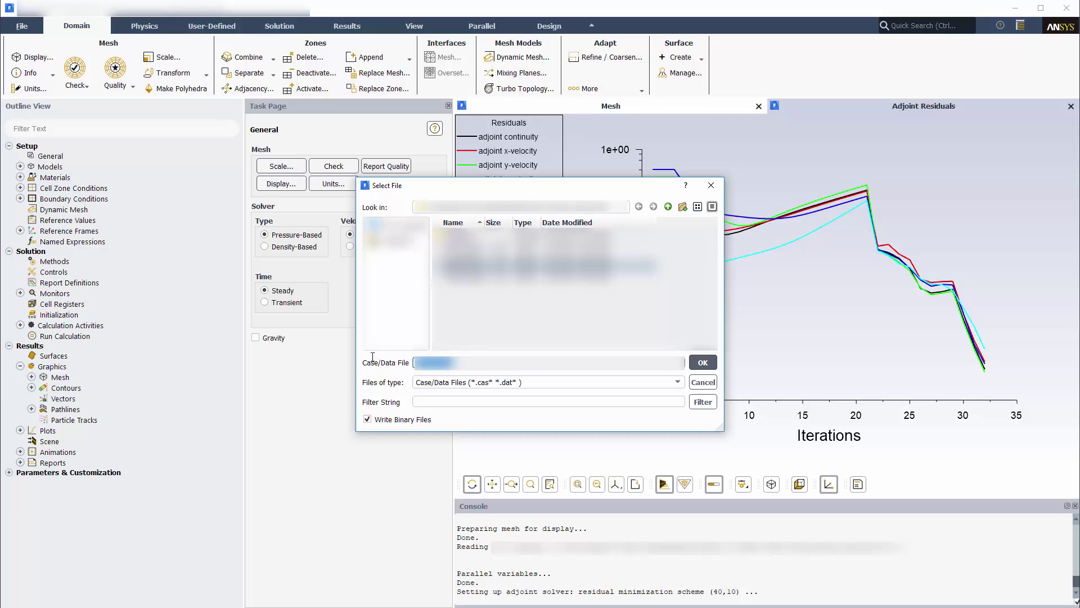
type("Duct0")
type("_adj")
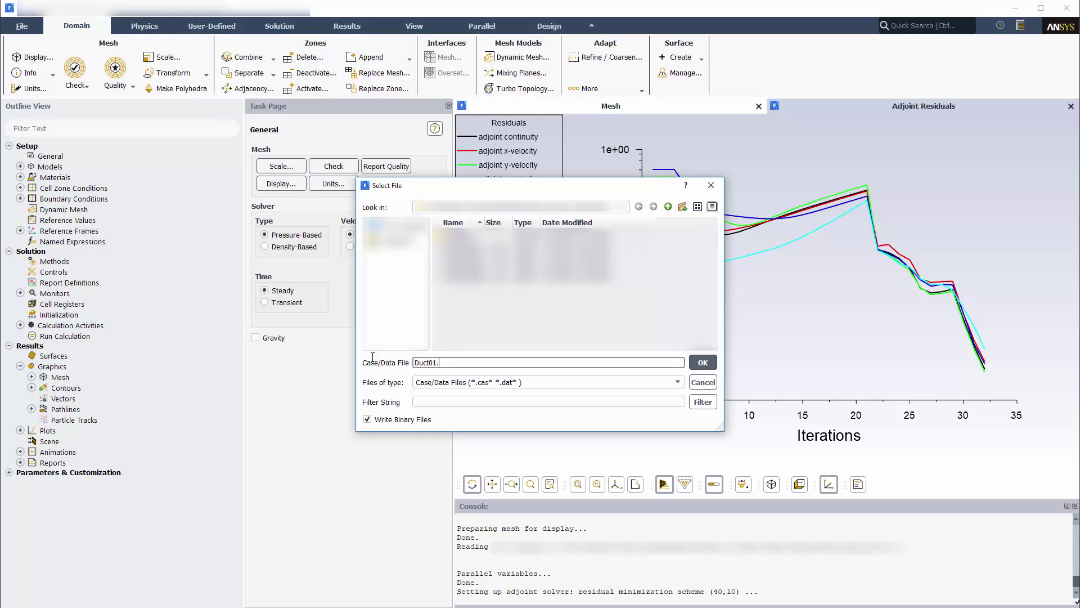
key("Return")
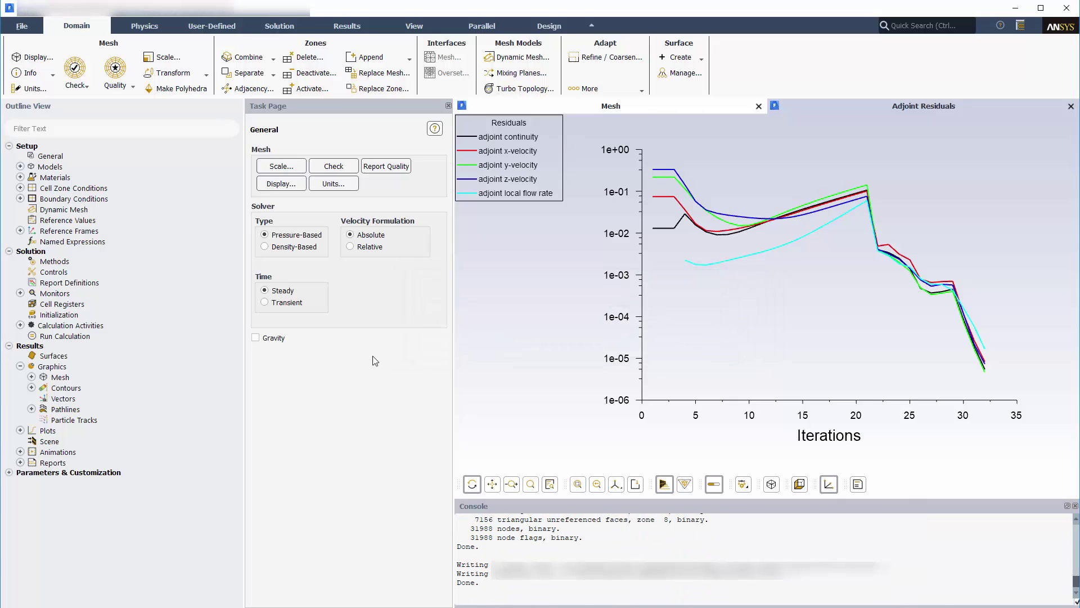
Show the duct mesh in the graphics view and open the adjoint Design Tool
left_click(603, 107)
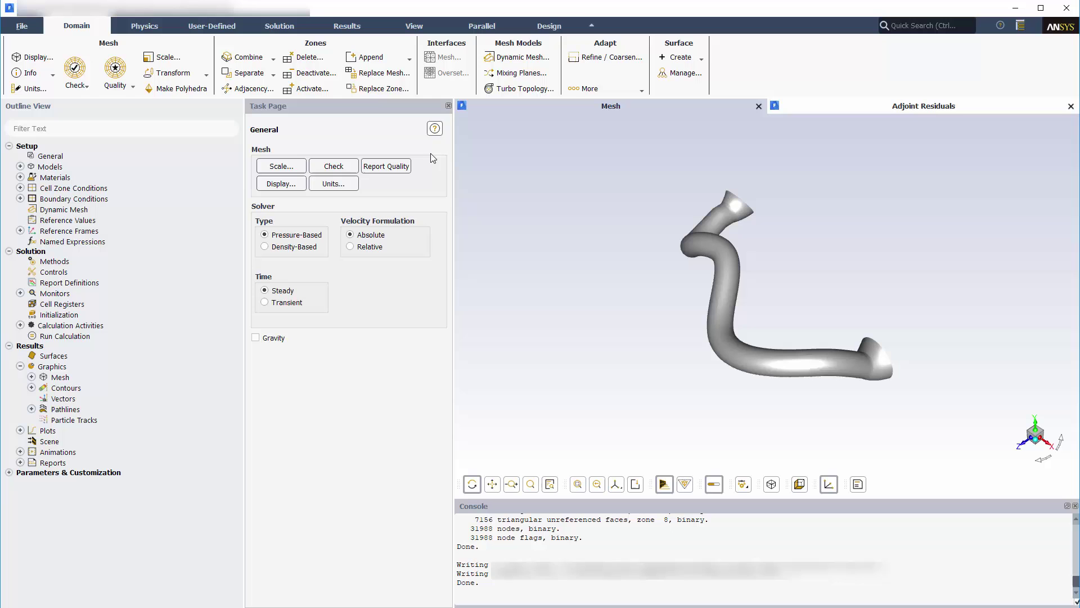
left_click(545, 27)
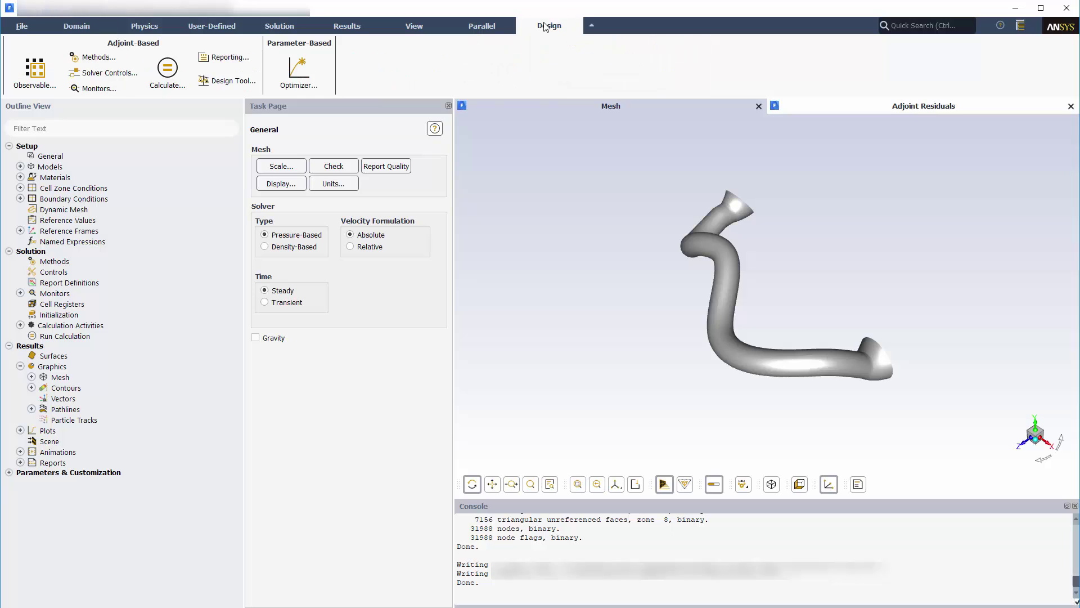
left_click(244, 87)
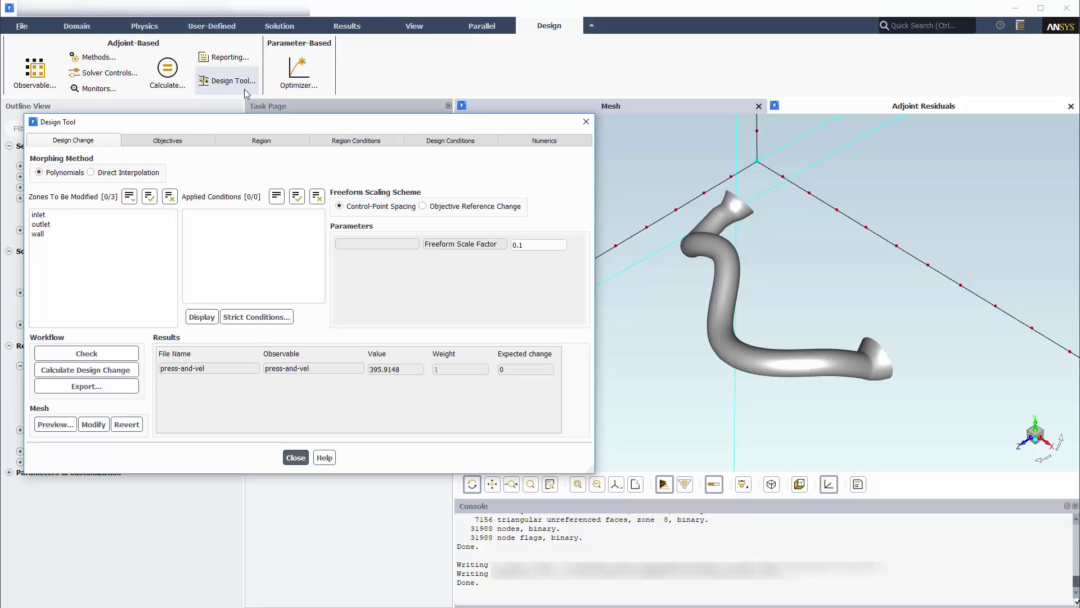
Set the press-and-vel objective to a target change in value of -10 as a percentage and apply it
left_click(176, 141)
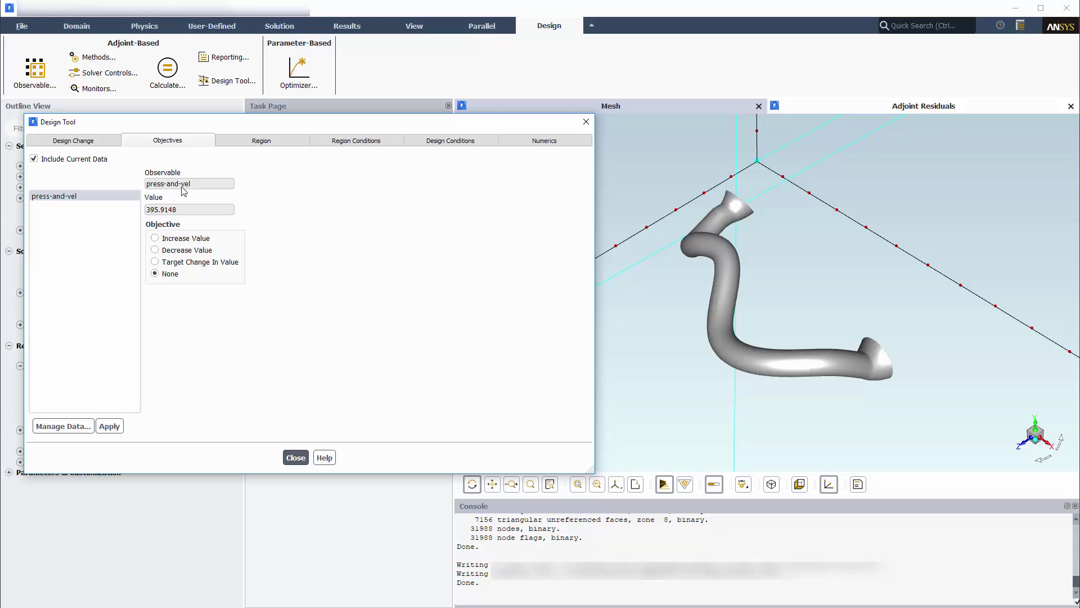
left_click(188, 263)
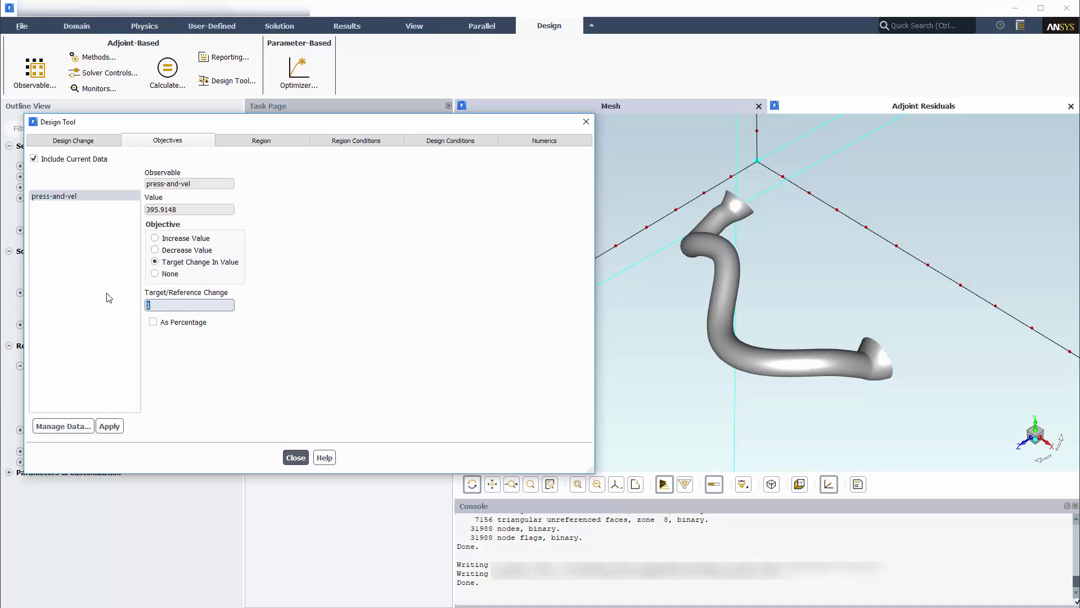
type("-10")
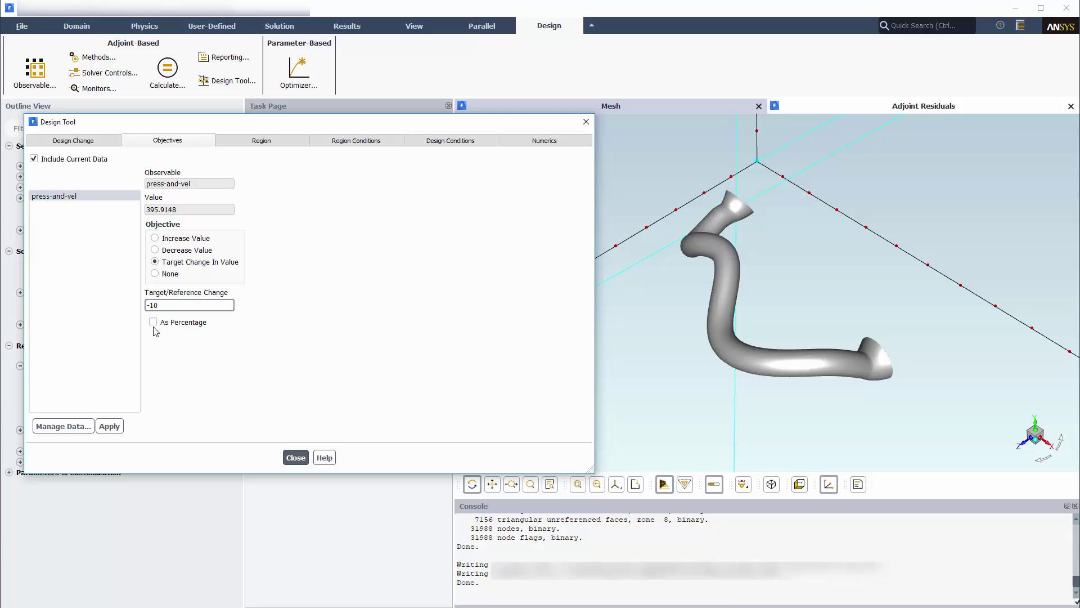
left_click(159, 328)
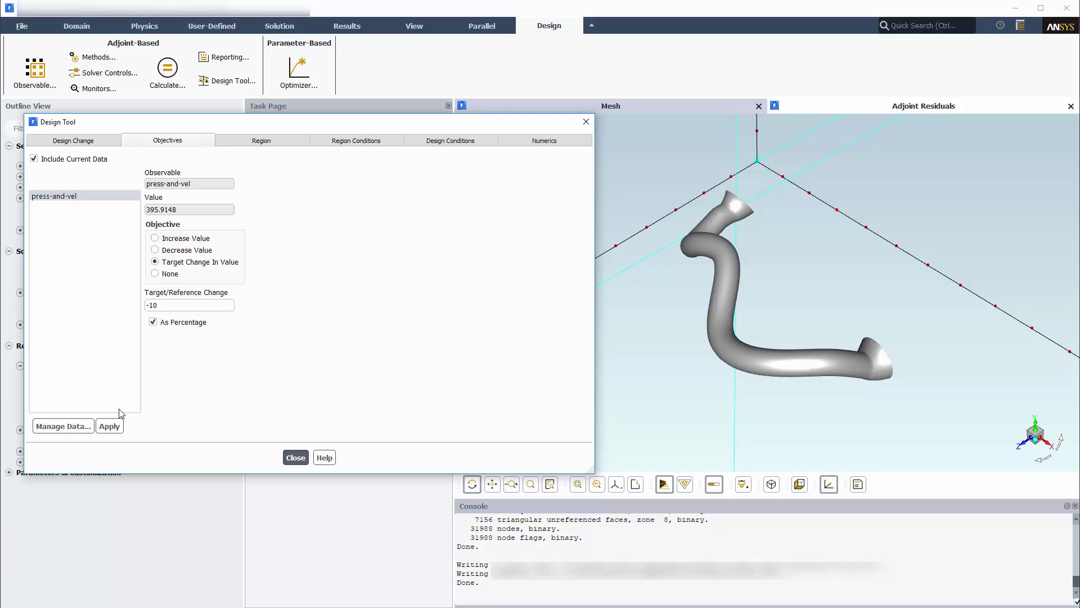
left_click(108, 428)
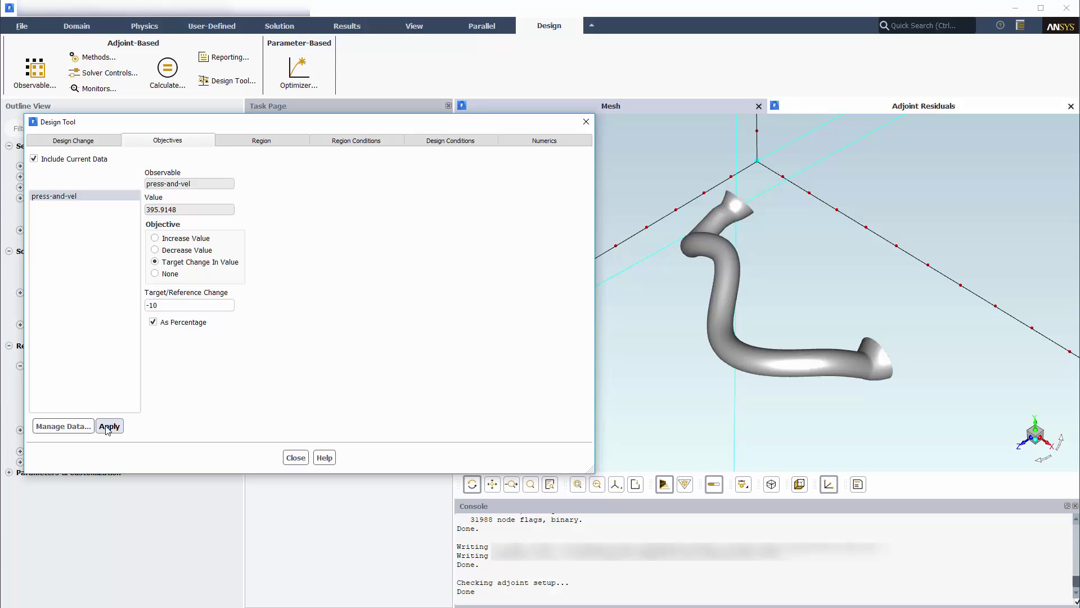
left_click(62, 428)
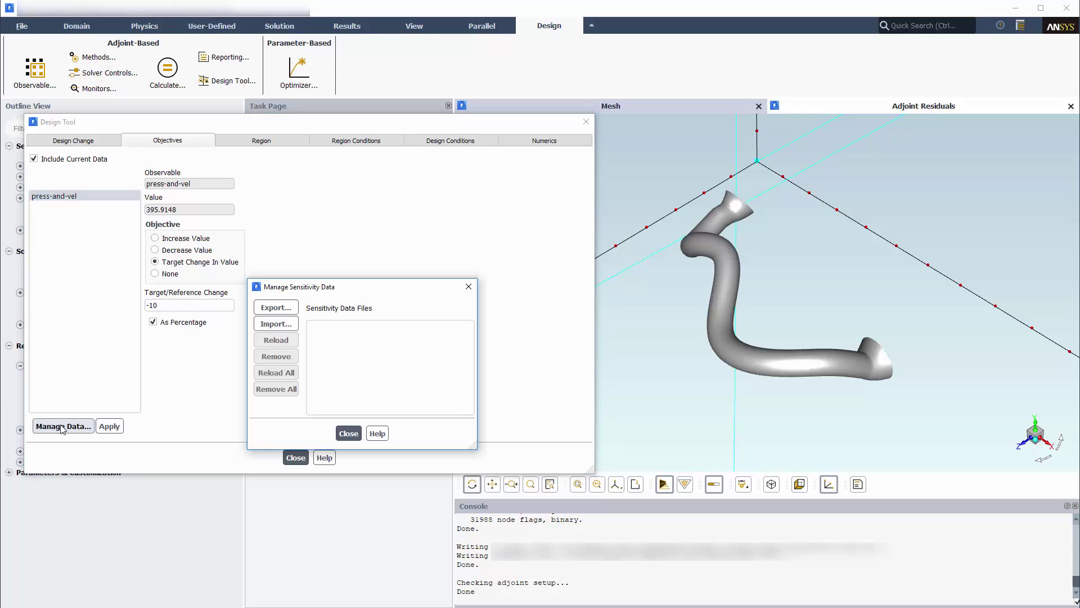
left_click(349, 434)
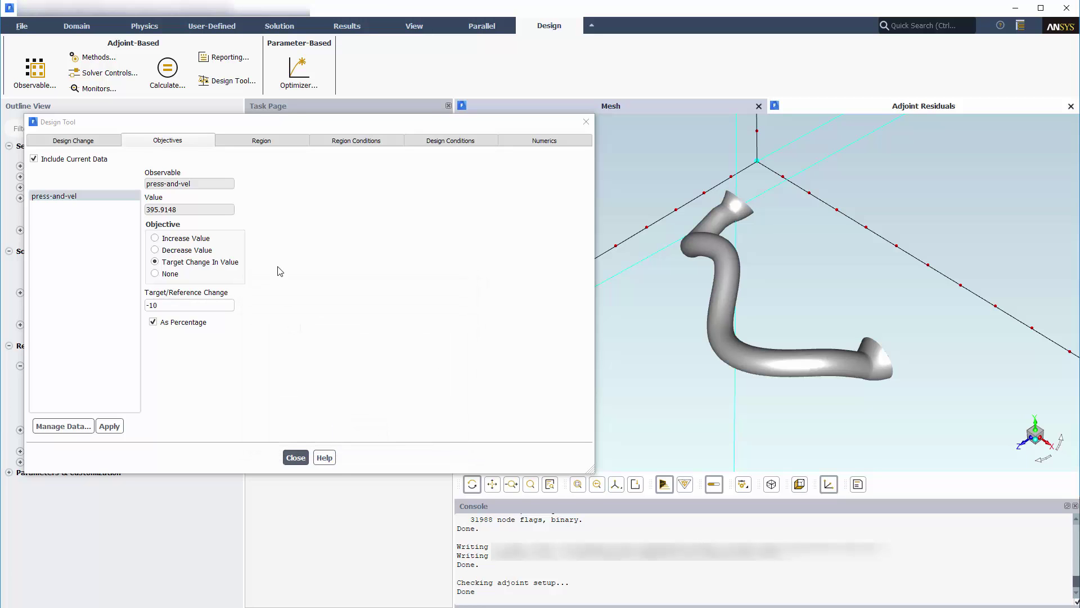
Fit the Cartesian design region to the bounds of the wall zone and update the region
left_click(271, 147)
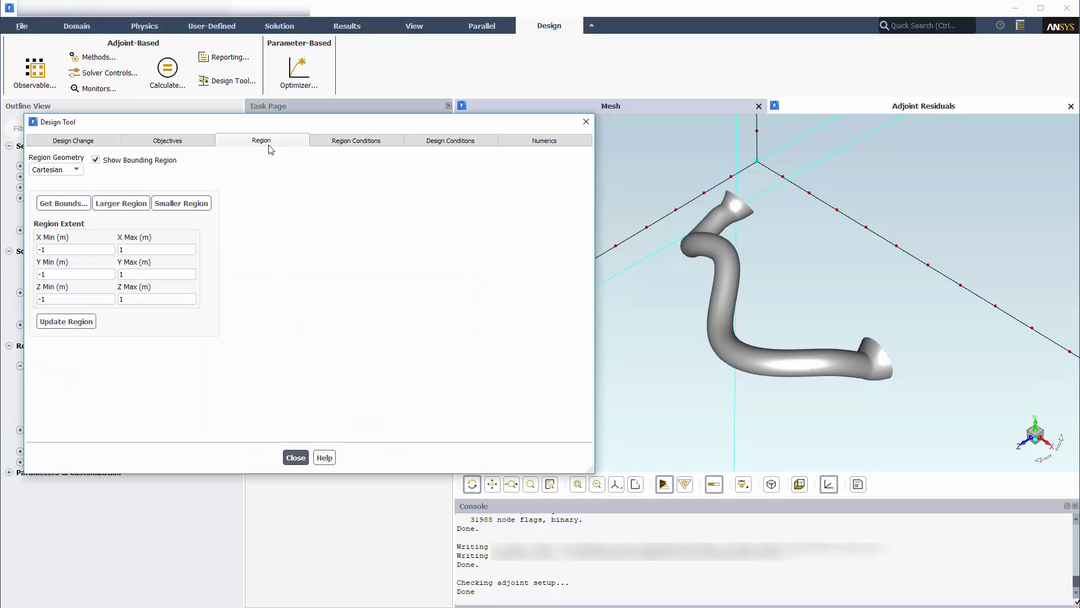
left_click(69, 203)
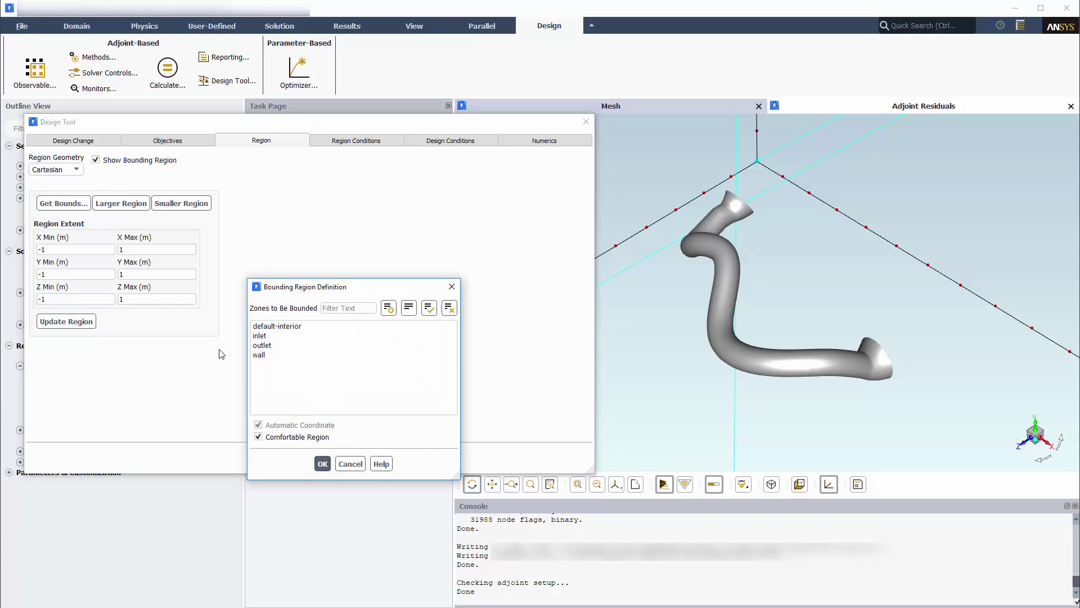
left_click(264, 354)
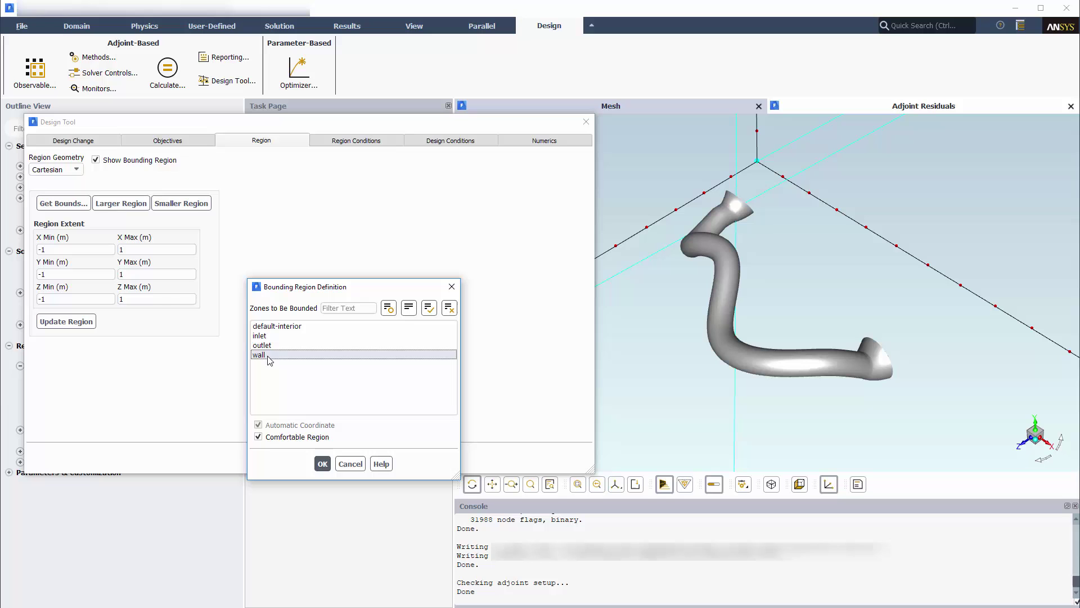
left_click(326, 463)
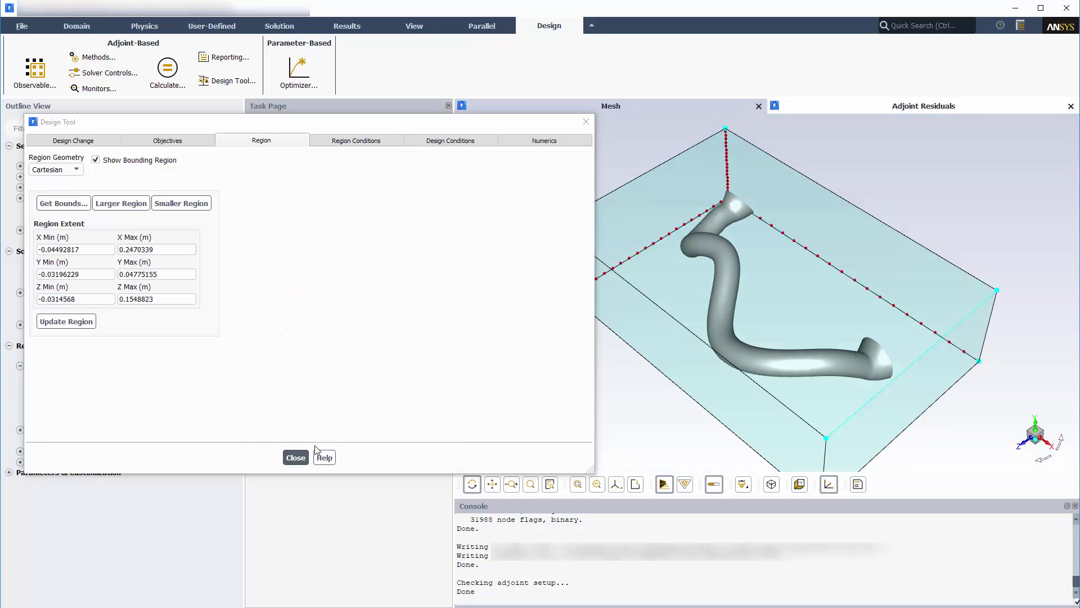
left_click(84, 325)
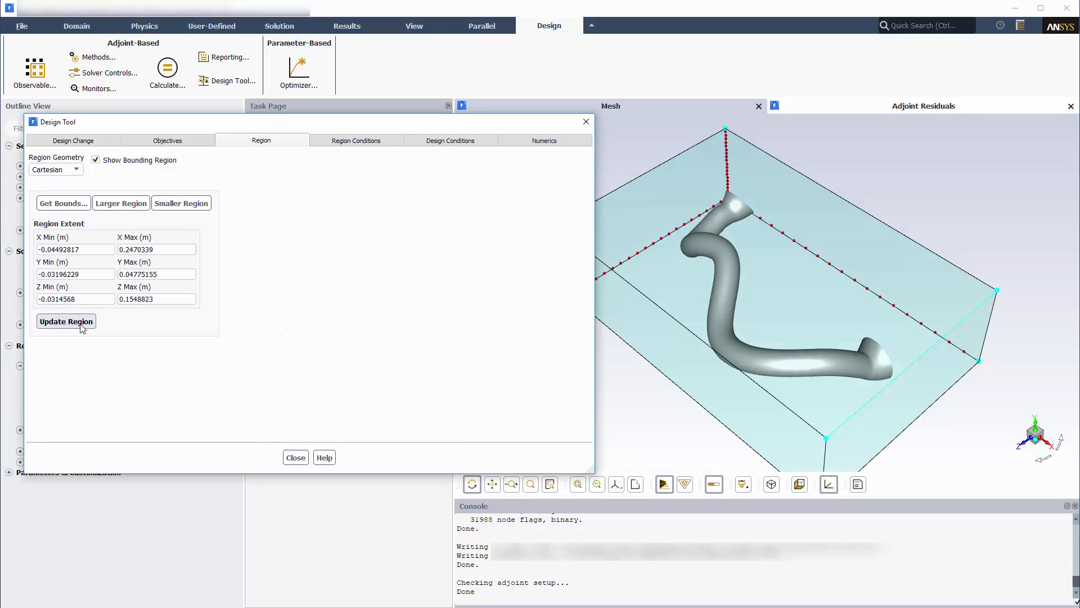
Set the region's control points to 40 for X, Y and Z motion and apply the region conditions
left_click(335, 141)
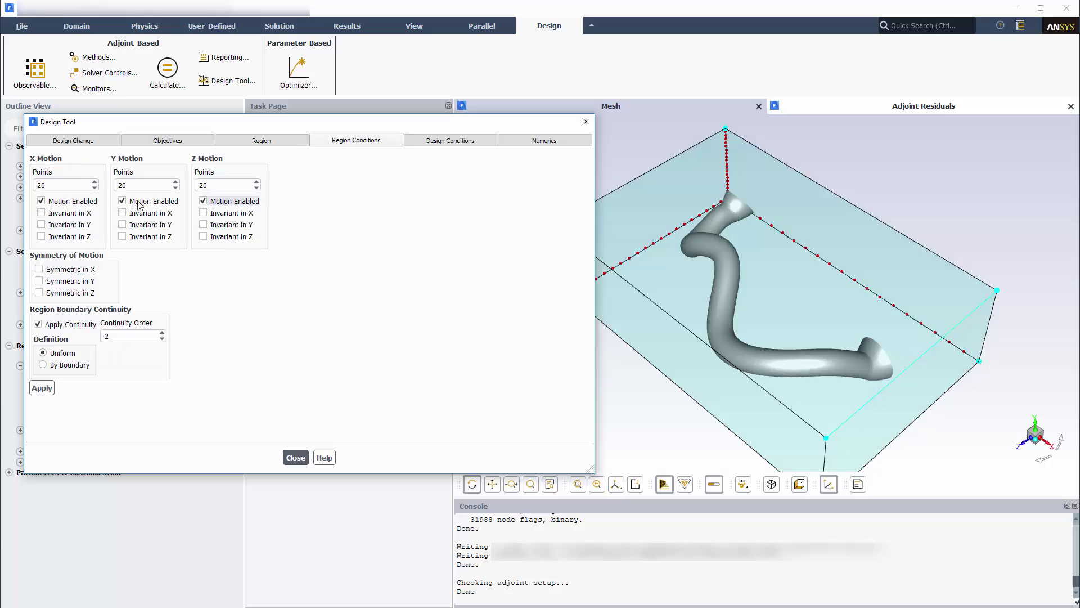
double_click(62, 185)
type("40")
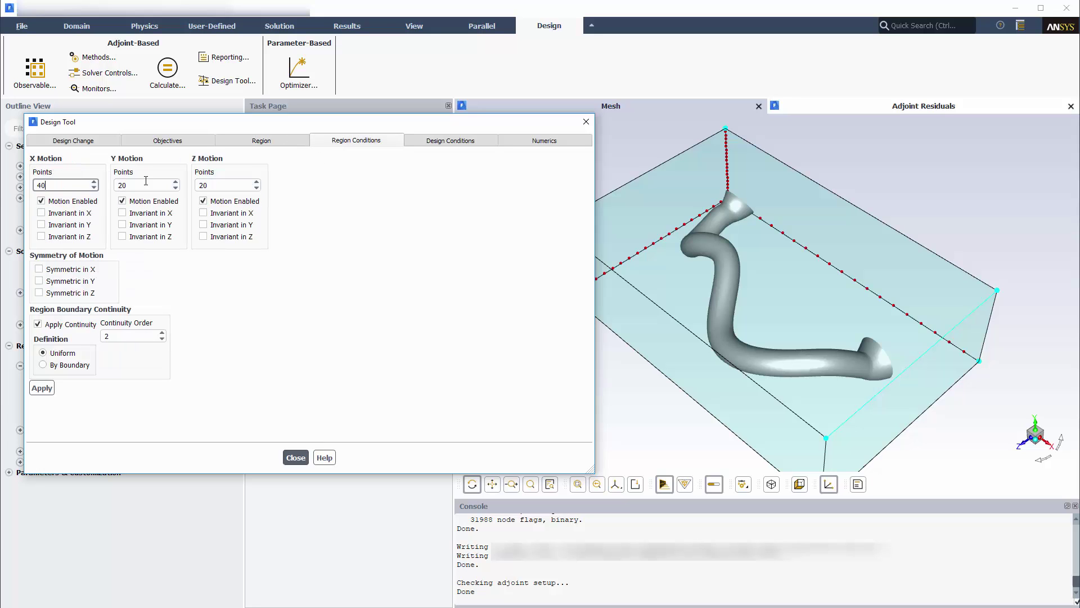
double_click(146, 185)
type("40")
double_click(228, 185)
type("40")
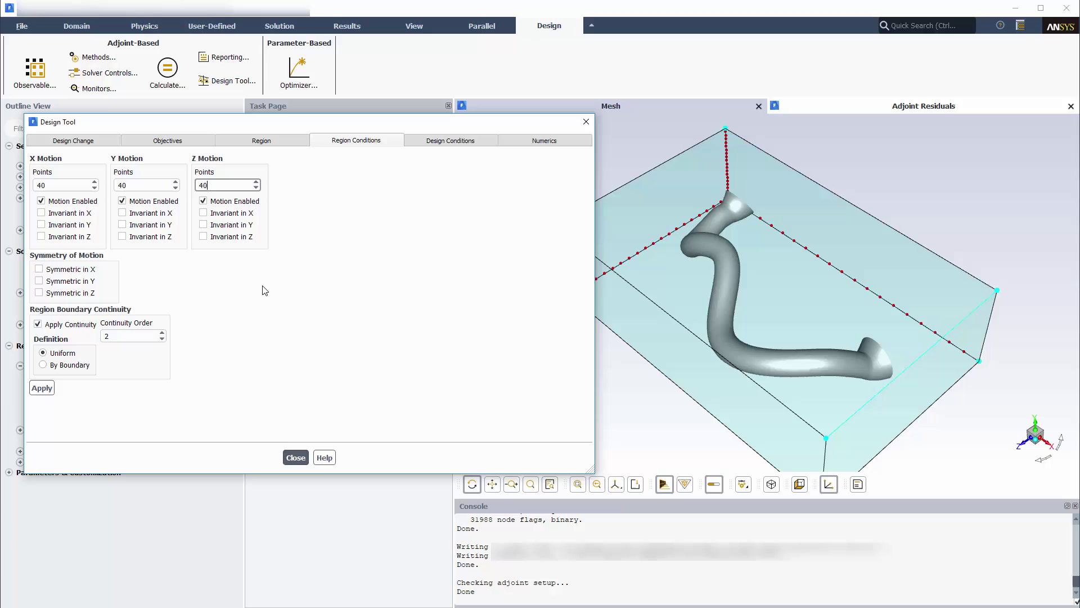
left_click(265, 299)
left_click(52, 391)
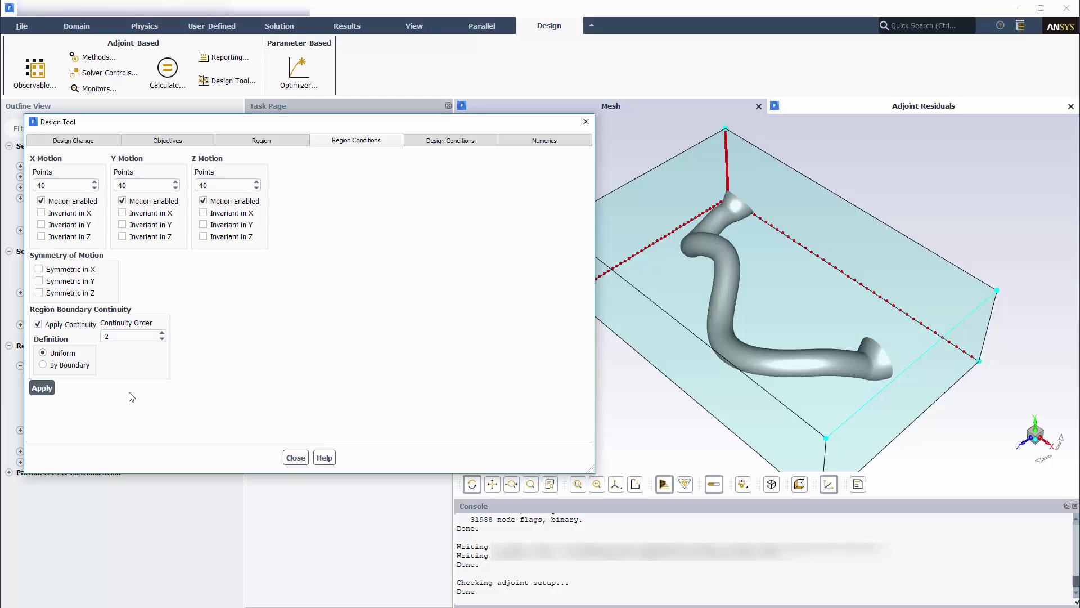
Create a bounded-by-surfaces design condition named bounded-by-surfaces-01 with wall as the bounded surface
left_click(440, 141)
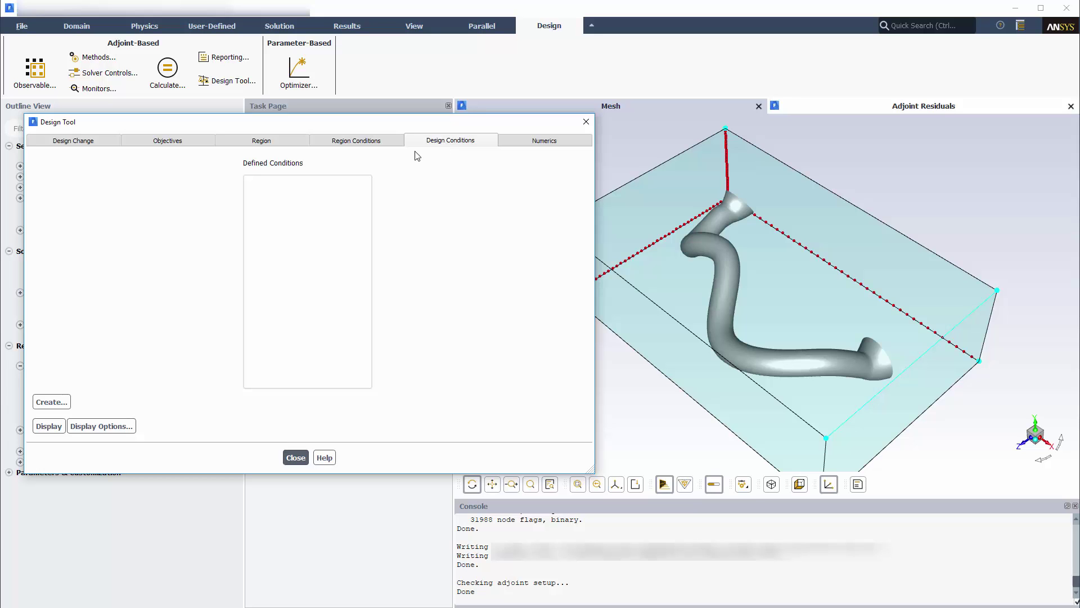
left_click(66, 401)
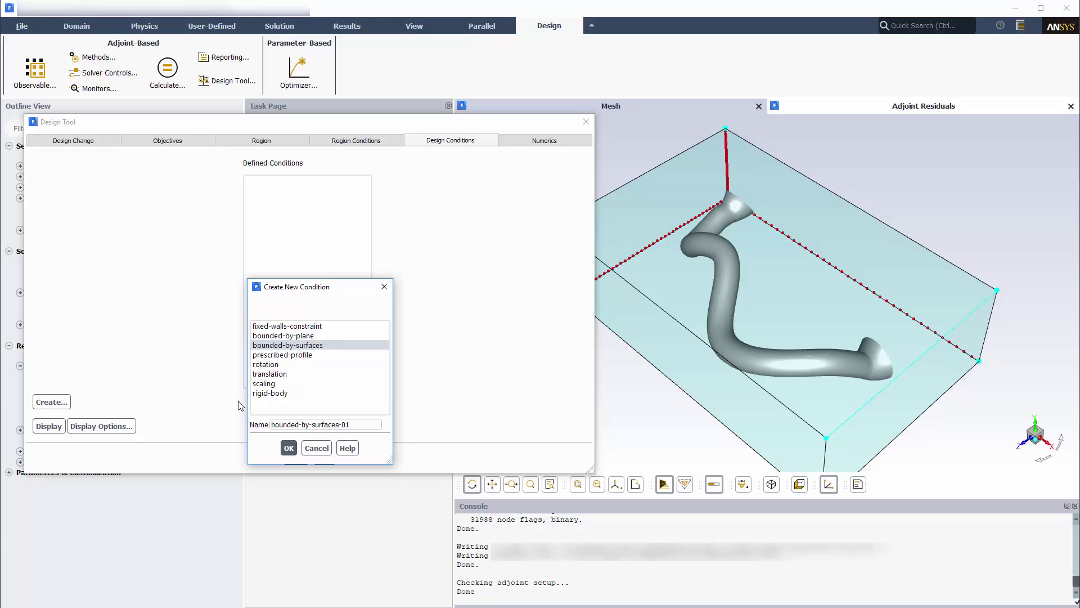
left_click(289, 449)
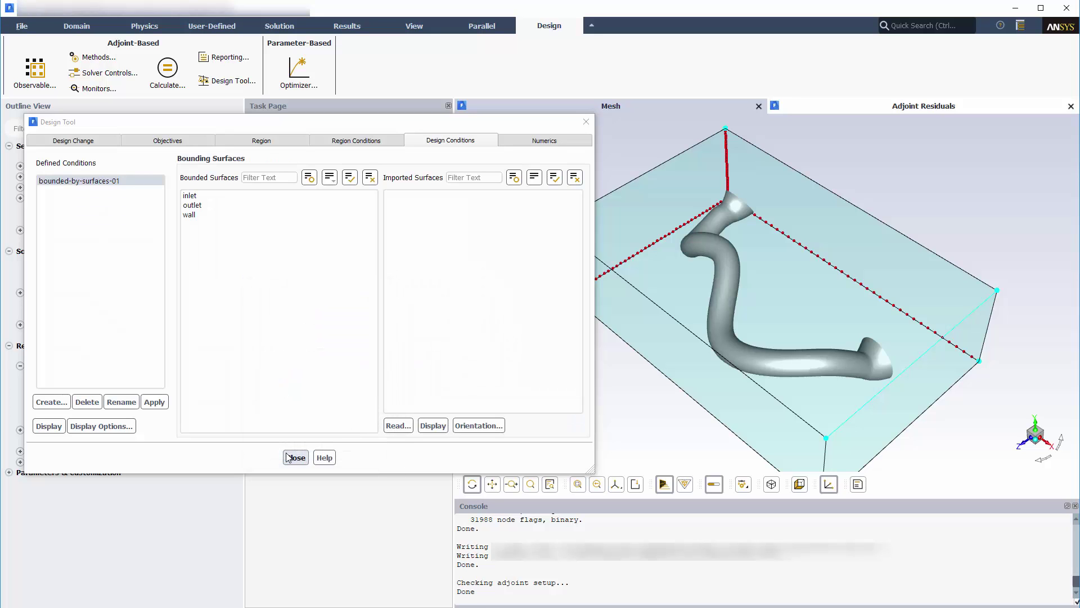
left_click(192, 217)
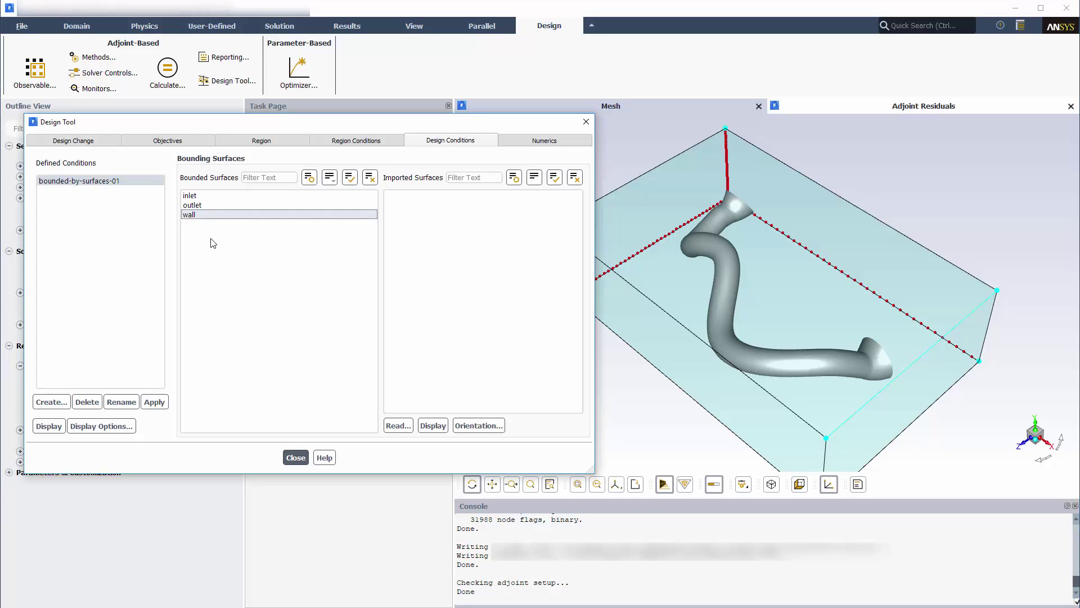
Import packaging_boundaries.stl in metres as the bounding surface, select it for the condition and display it with the duct
left_click(398, 426)
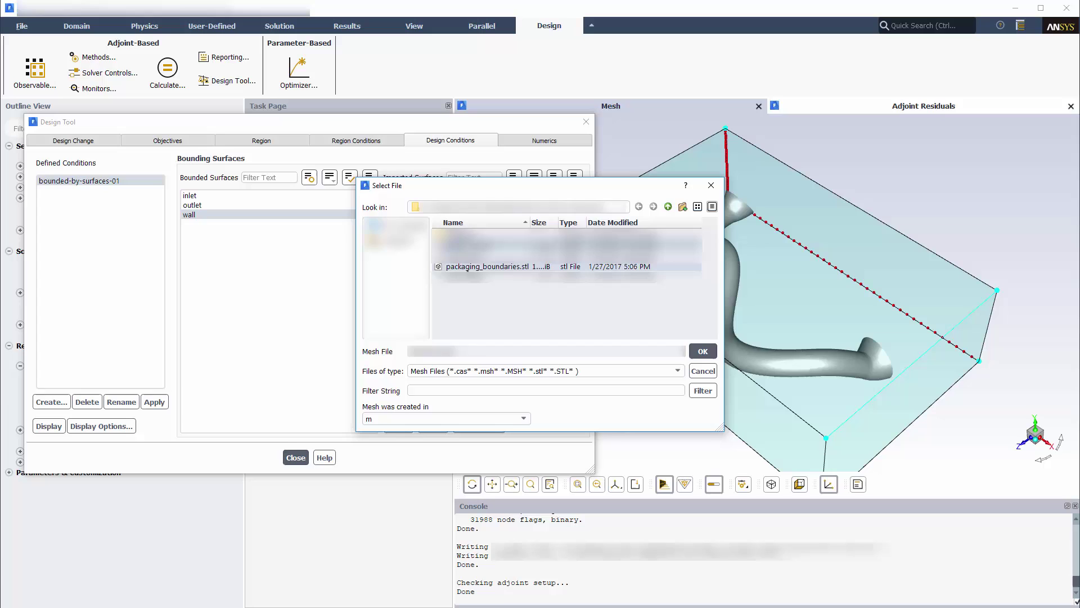
double_click(473, 266)
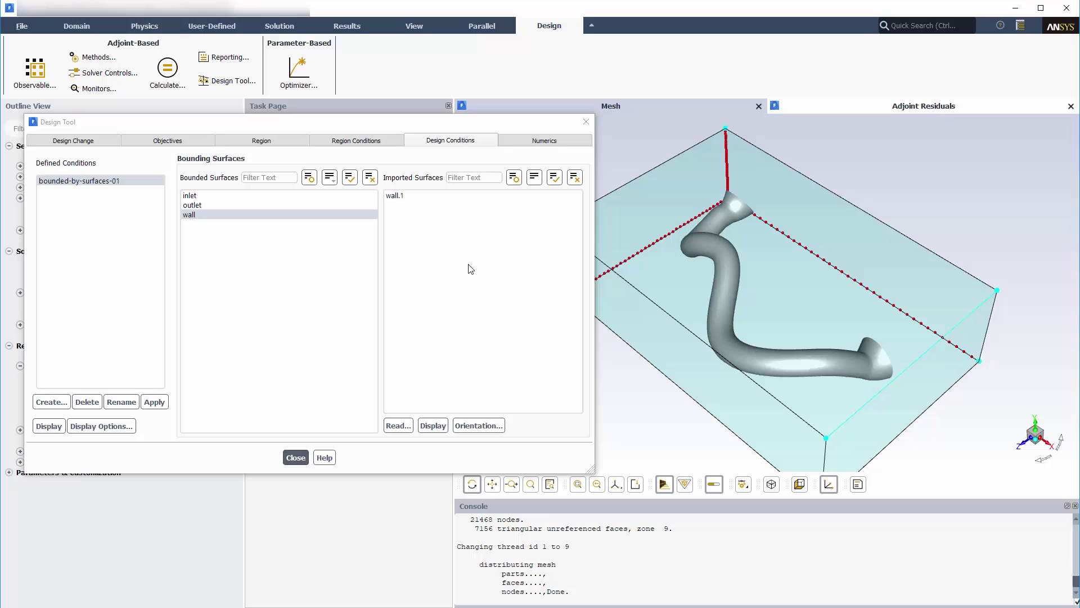
left_click(412, 196)
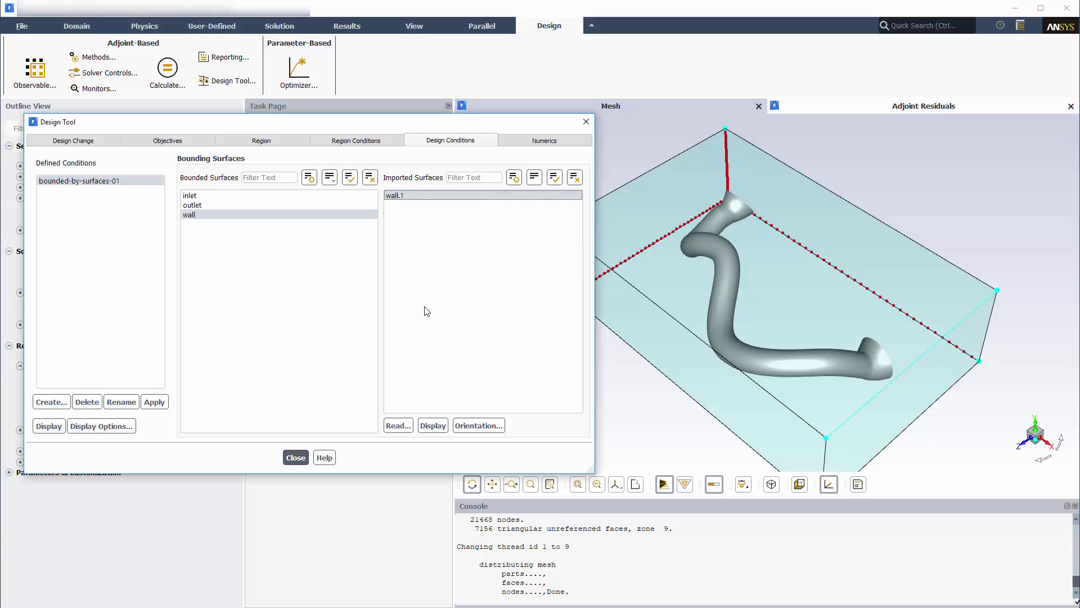
left_click(433, 426)
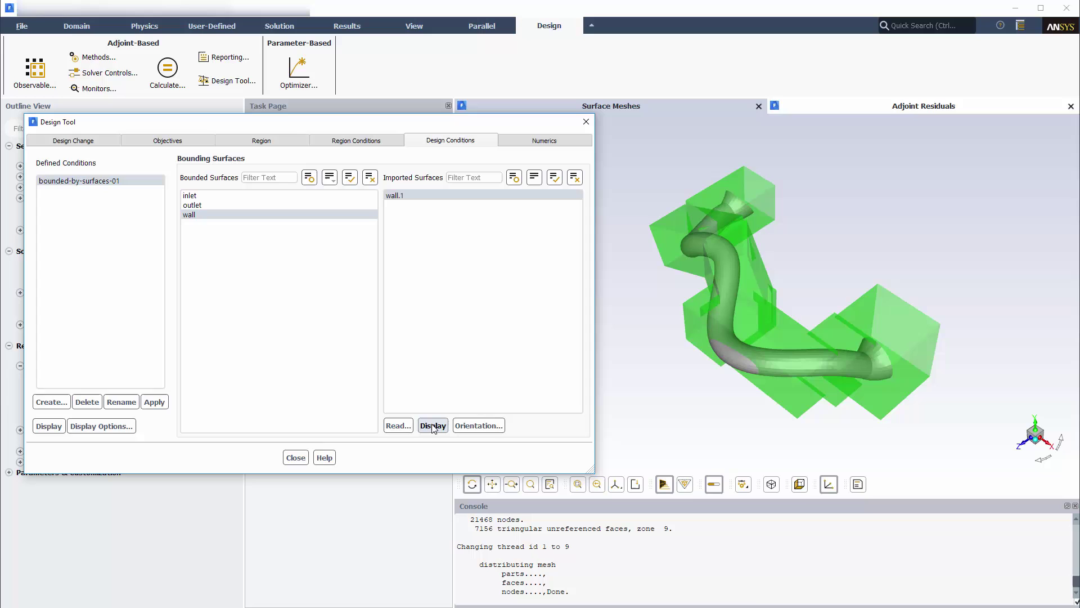
Reverse the orientation of the imported bounding surface wall.1 and apply the design condition
left_click(475, 427)
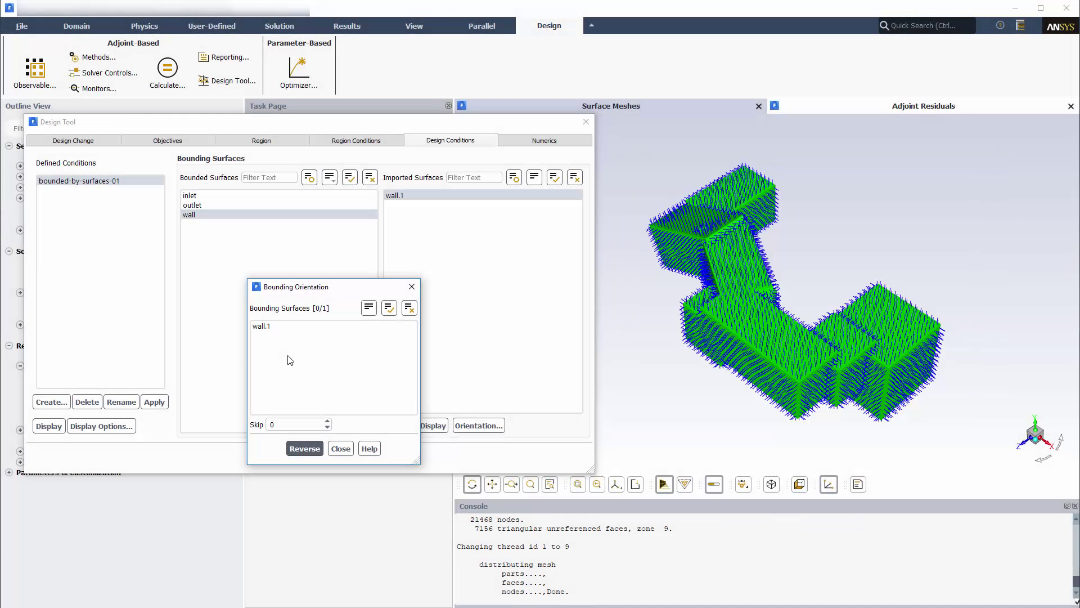
left_click(279, 326)
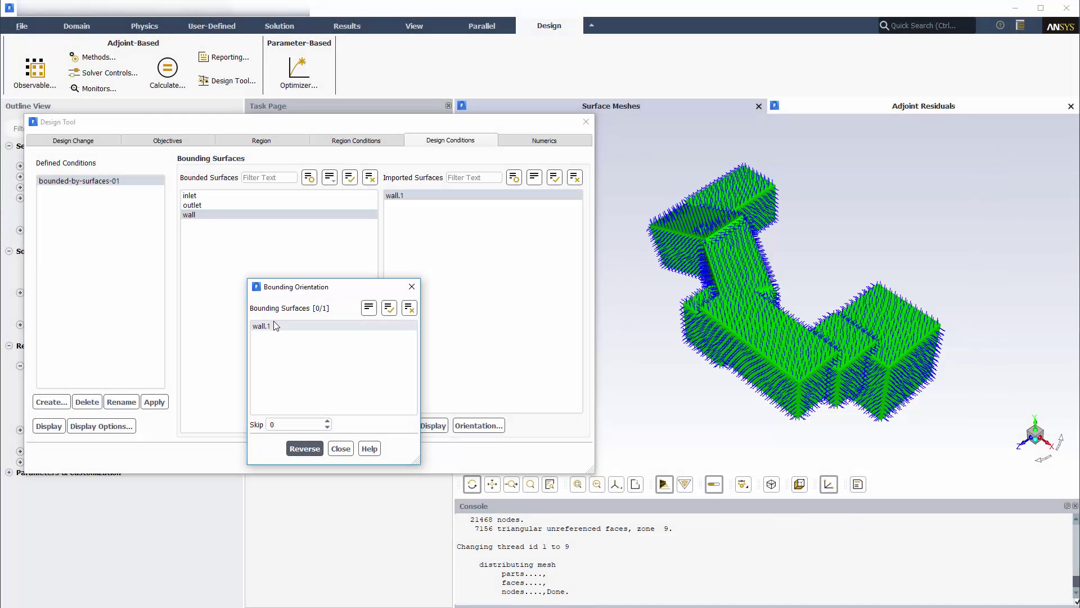
left_click(310, 450)
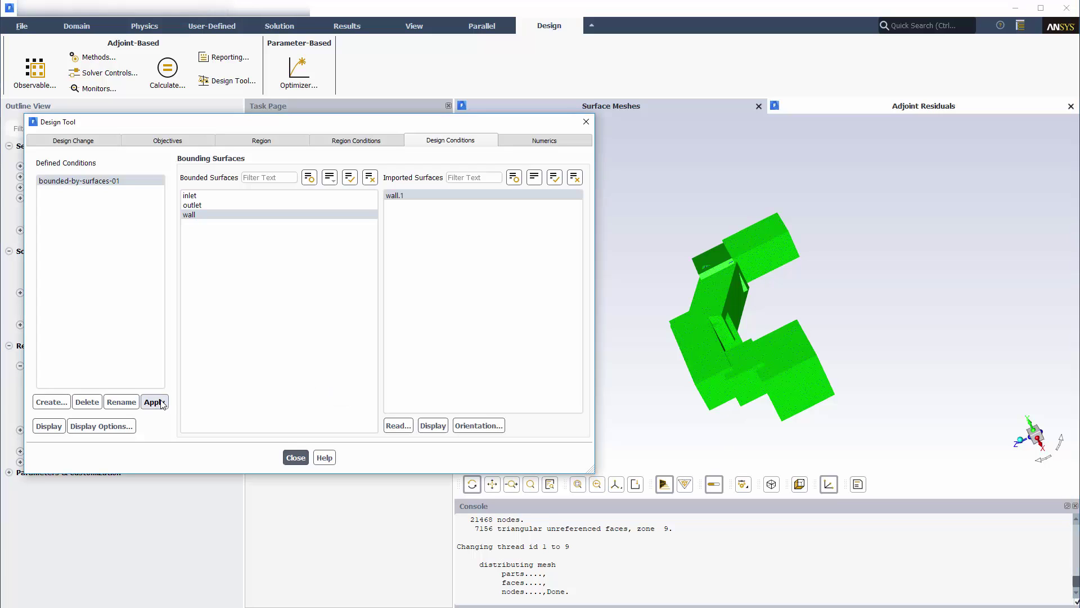
left_click(161, 402)
Set the preconditioning for freeform motions to 10 and apply the numerics settings
left_click(524, 149)
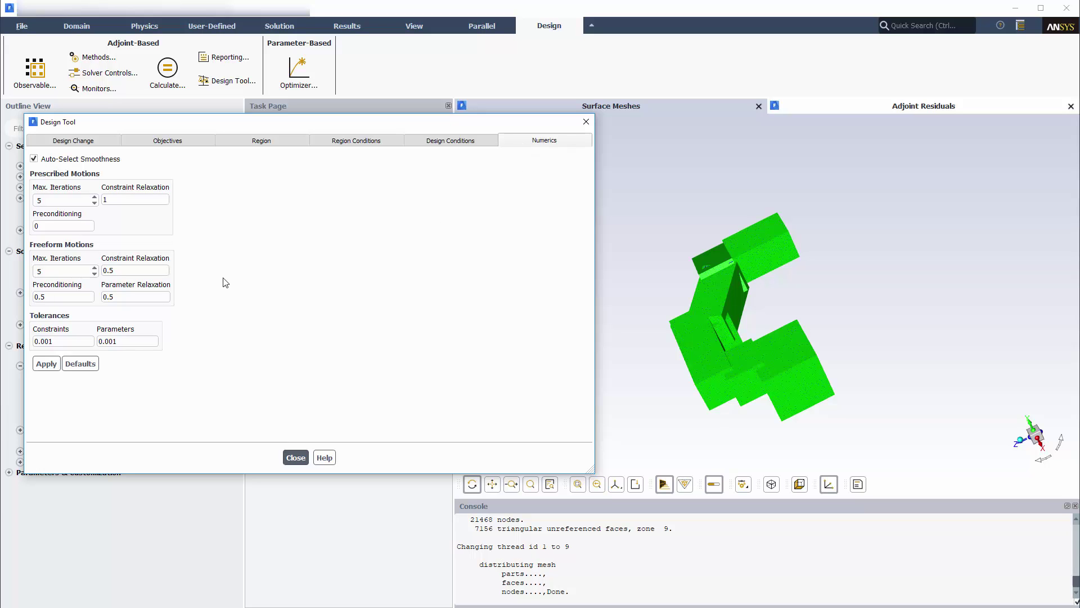
left_click_drag(56, 297, 27, 298)
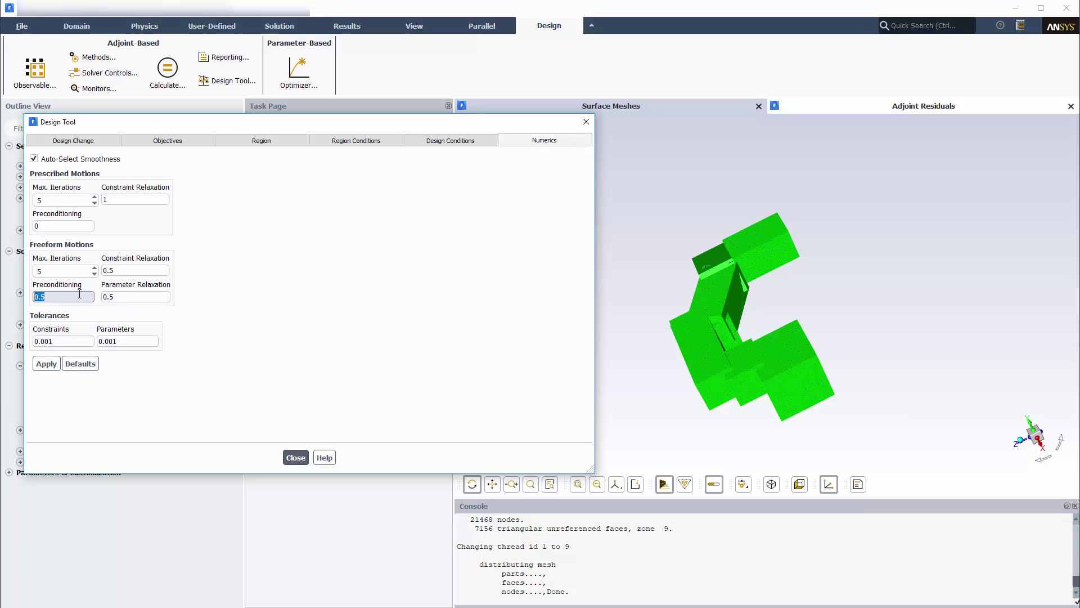
type("10")
left_click(46, 364)
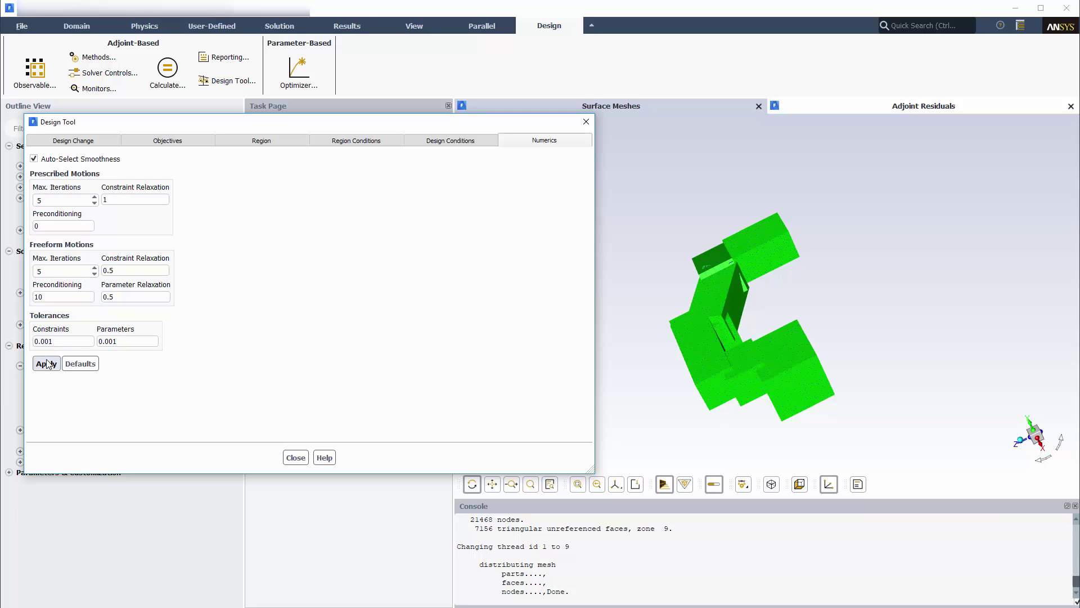
Choose wall as the zone to modify with bounded-by-surfaces-01 applied, check the setup and calculate the design change
left_click(76, 140)
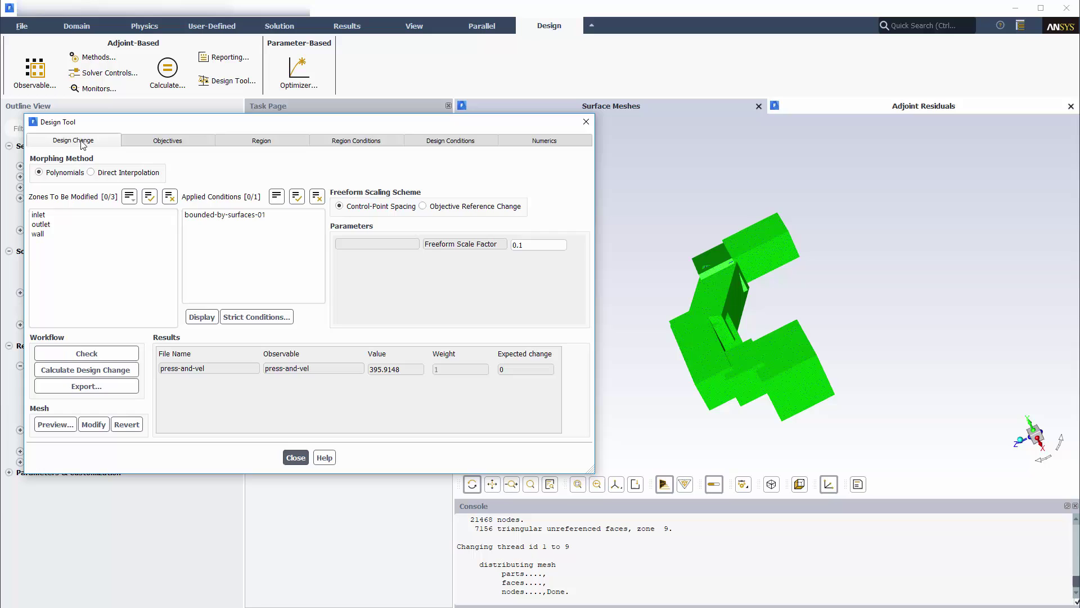
left_click(51, 234)
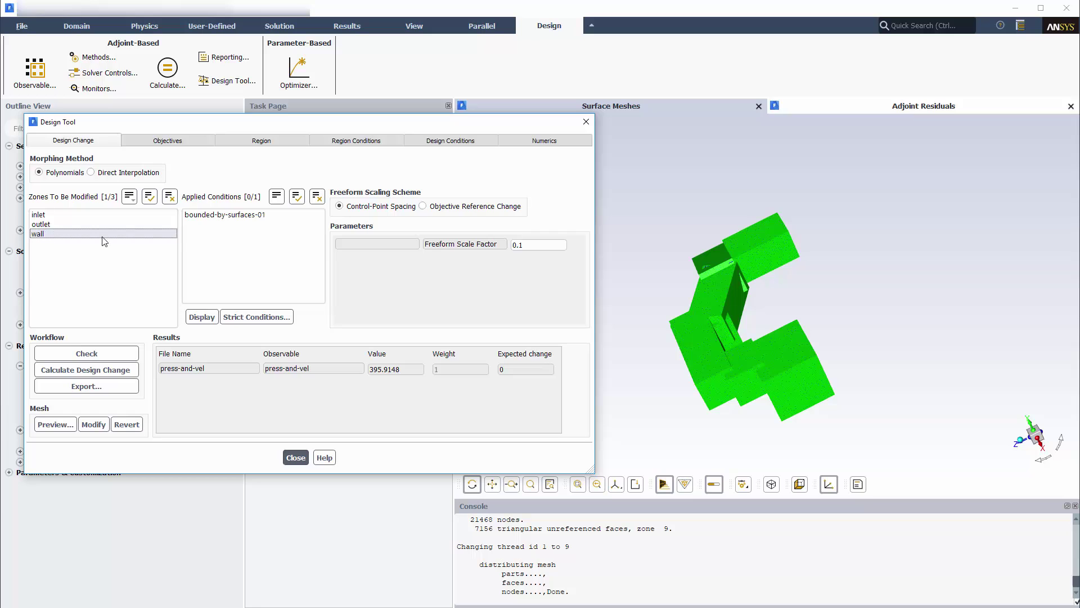
left_click(211, 215)
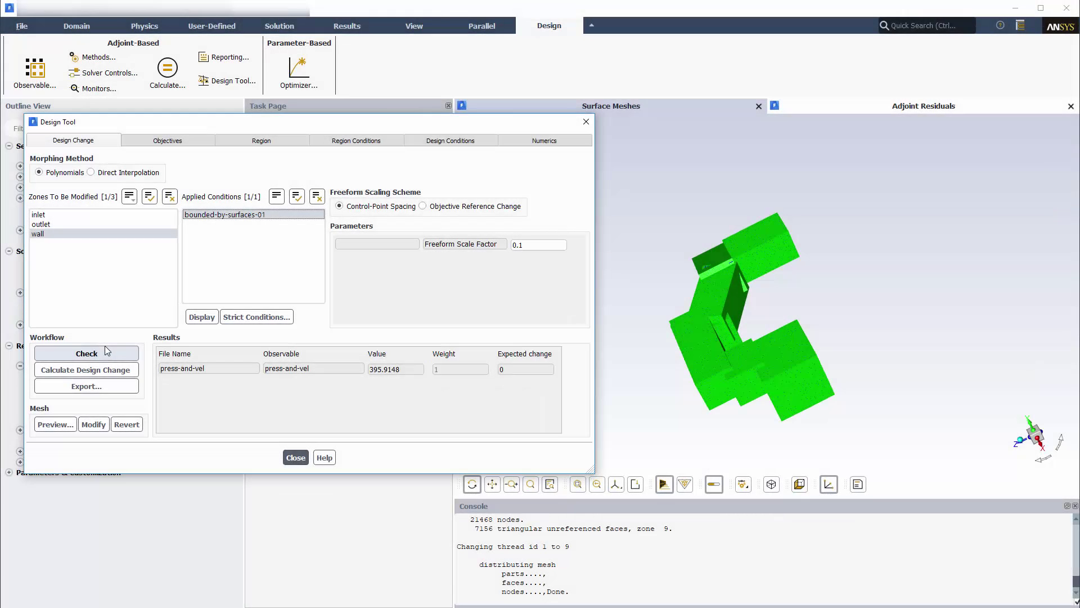
left_click(106, 349)
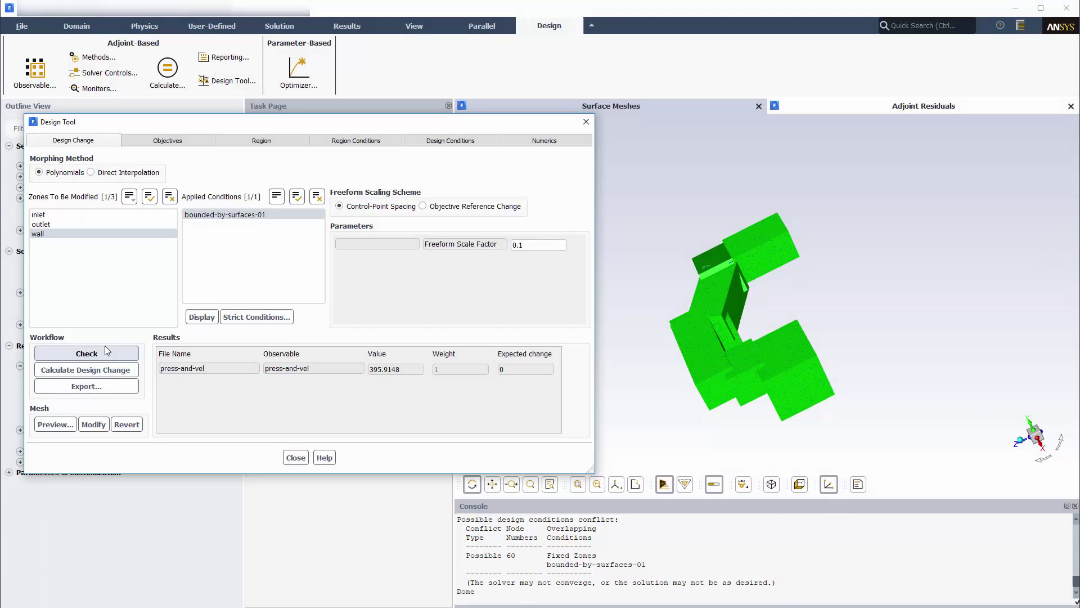
left_click(107, 375)
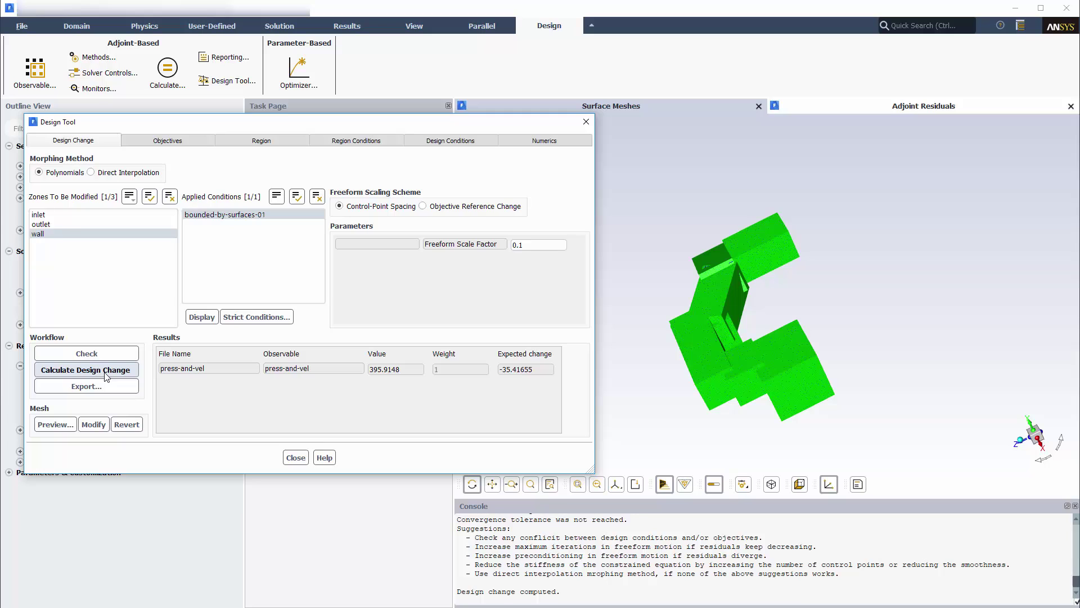
Preview the morphing of the inlet, outlet and wall surfaces, and modify the mesh with the computed design change
left_click(72, 425)
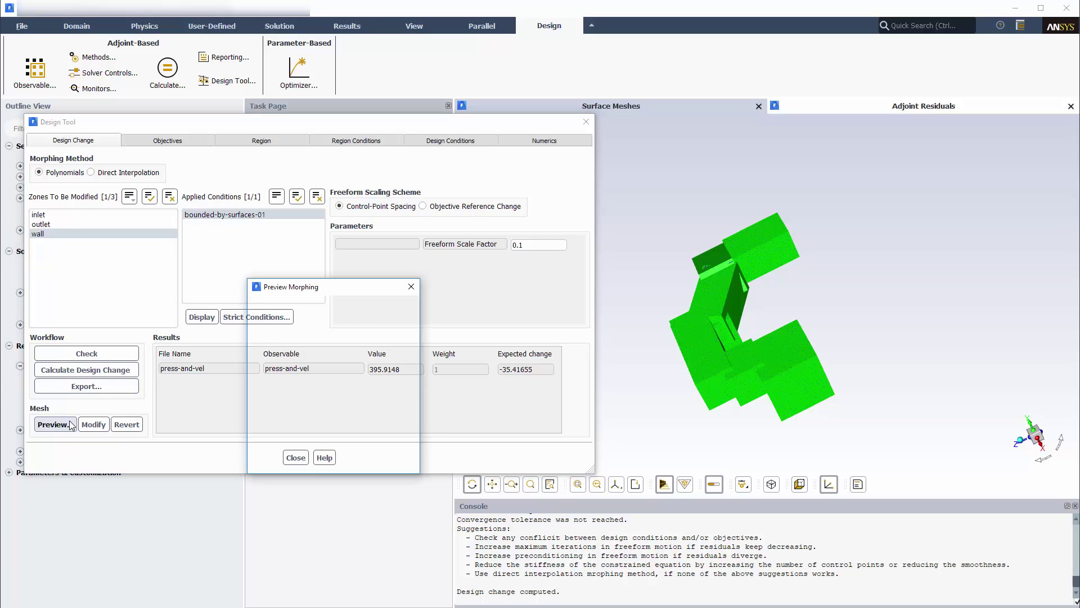
left_click(304, 458)
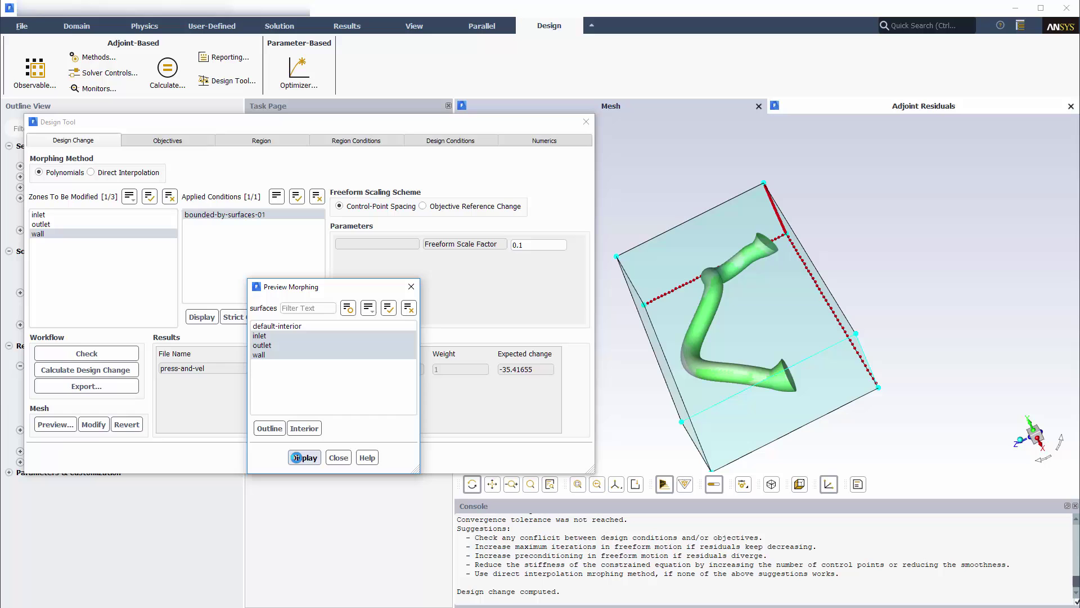
left_click_drag(705, 365, 780, 401)
scroll(712, 382, "up", 6)
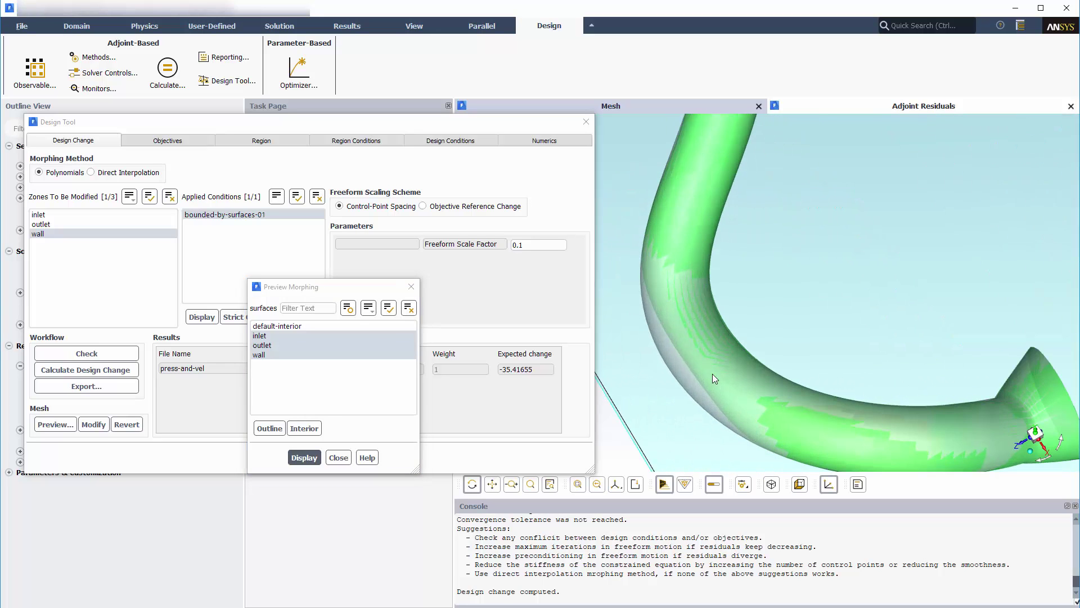
mouse_move(699, 307)
left_mouse_down()
mouse_move(684, 265)
mouse_move(684, 299)
left_mouse_up()
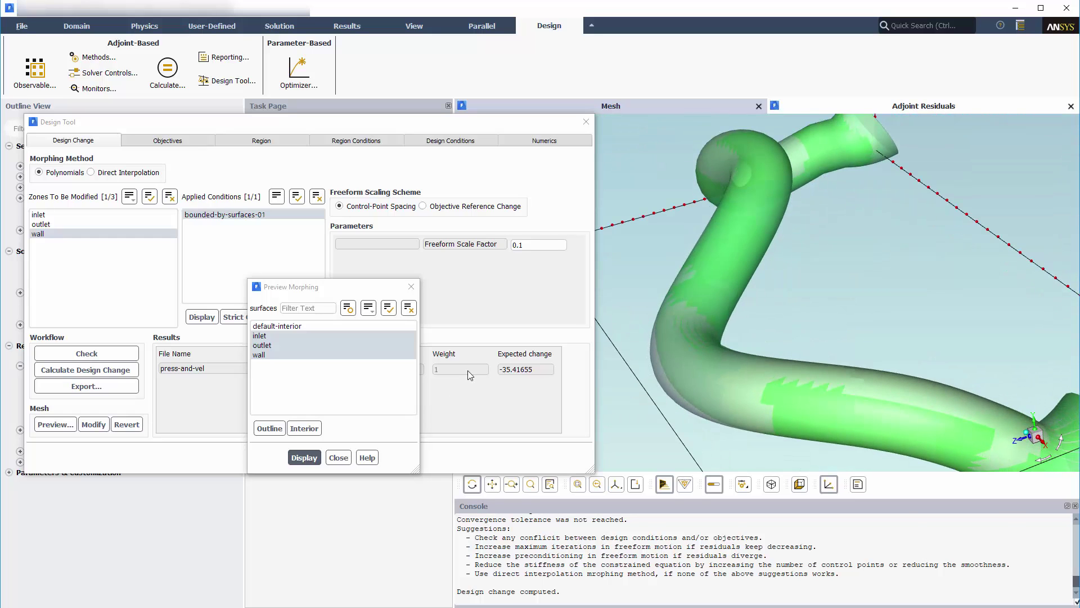
left_click(338, 457)
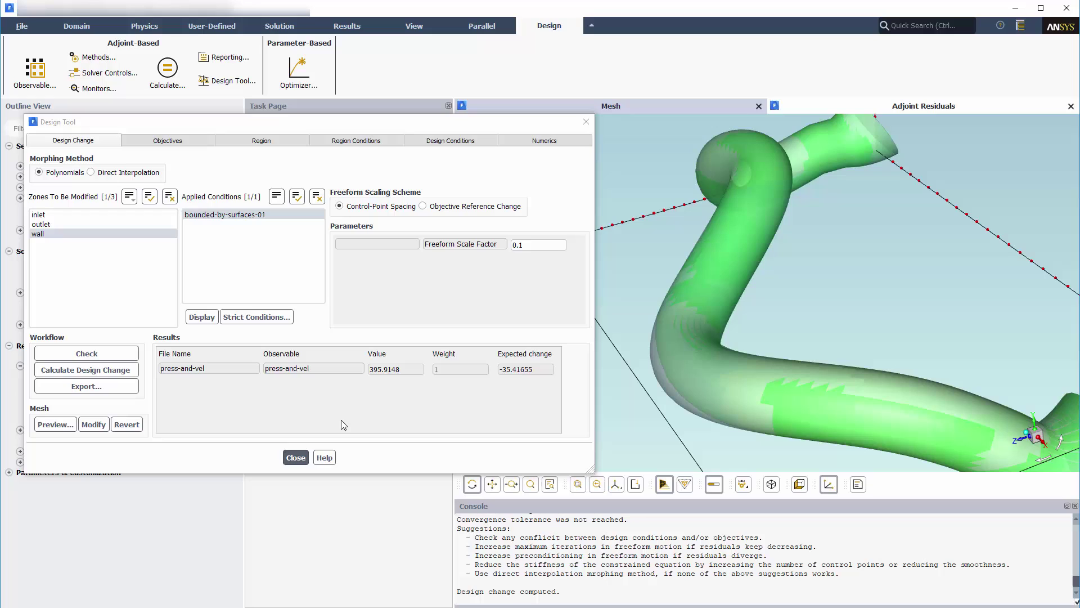
left_click(100, 425)
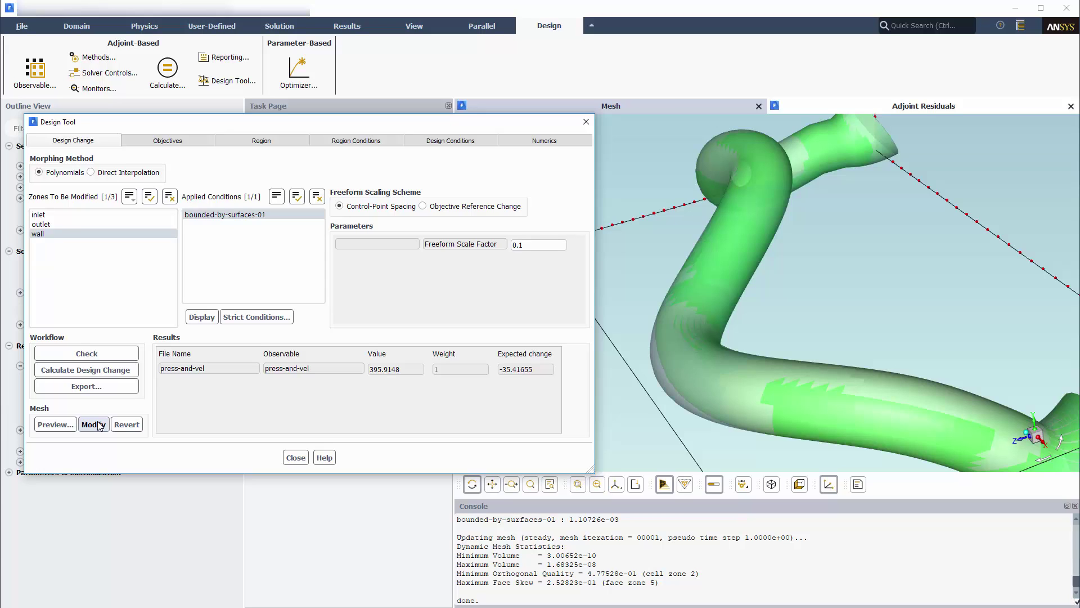
Export the morphed inlet, outlet and wall surfaces as an STL file named Duct02 and close the Design Tool
left_click(101, 389)
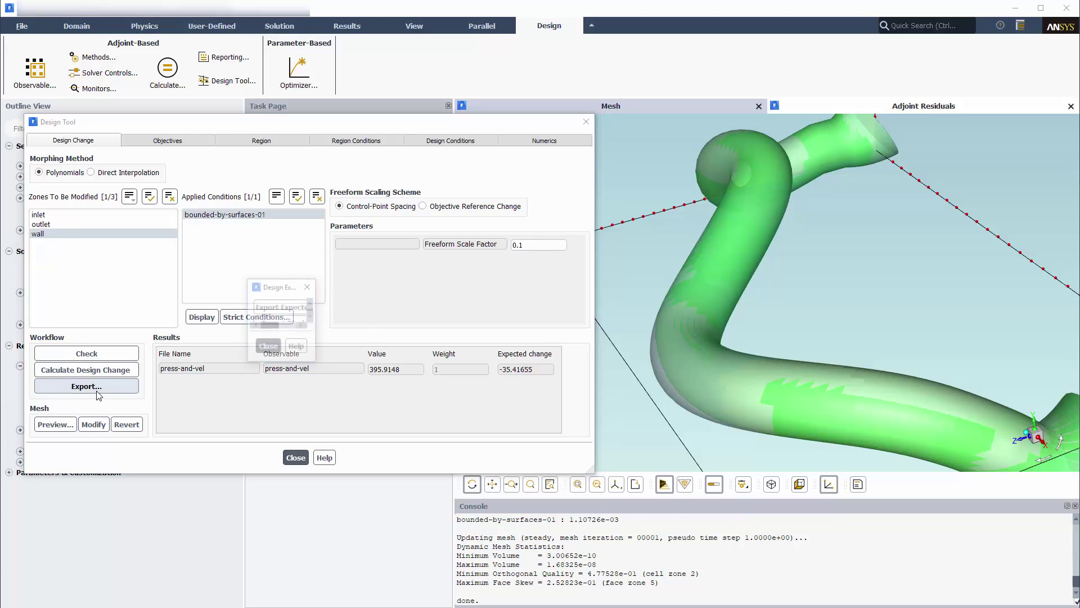
left_click(276, 339)
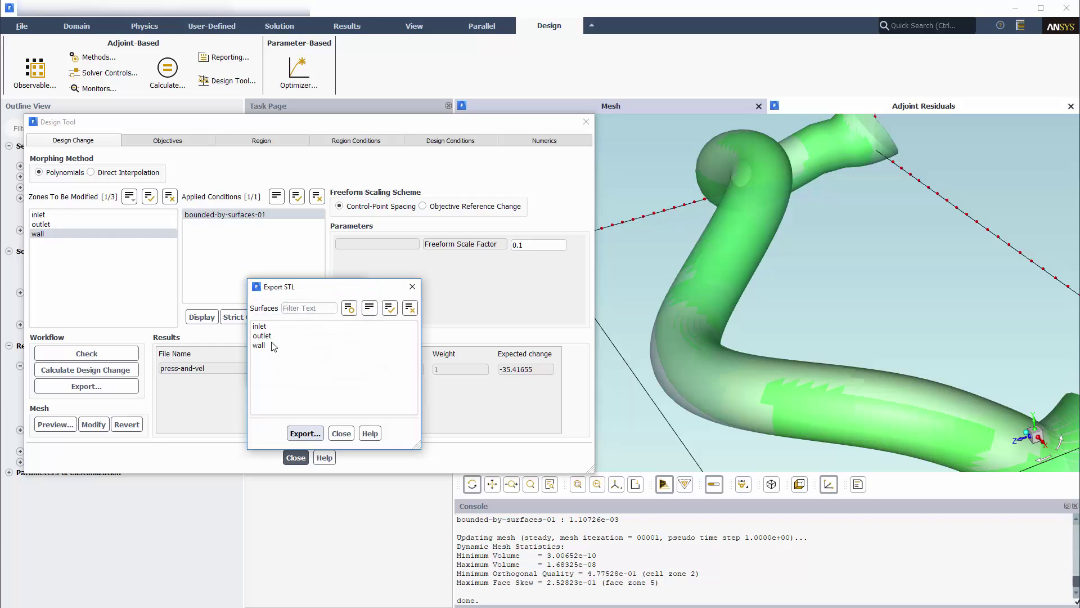
left_click(270, 345)
left_click(262, 335)
left_click(260, 326)
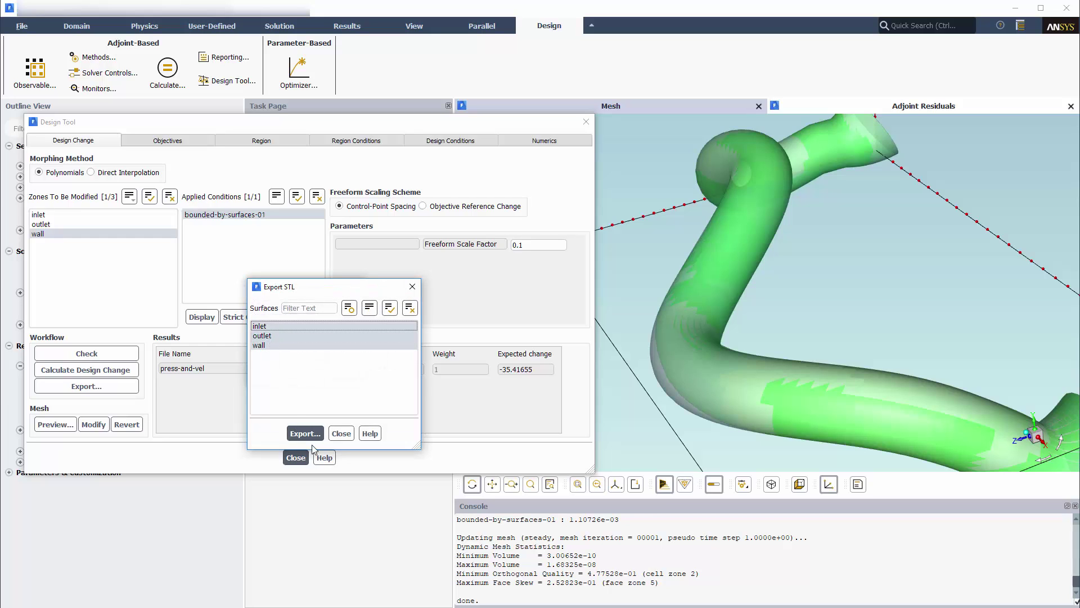
left_click(305, 433)
left_click(428, 376)
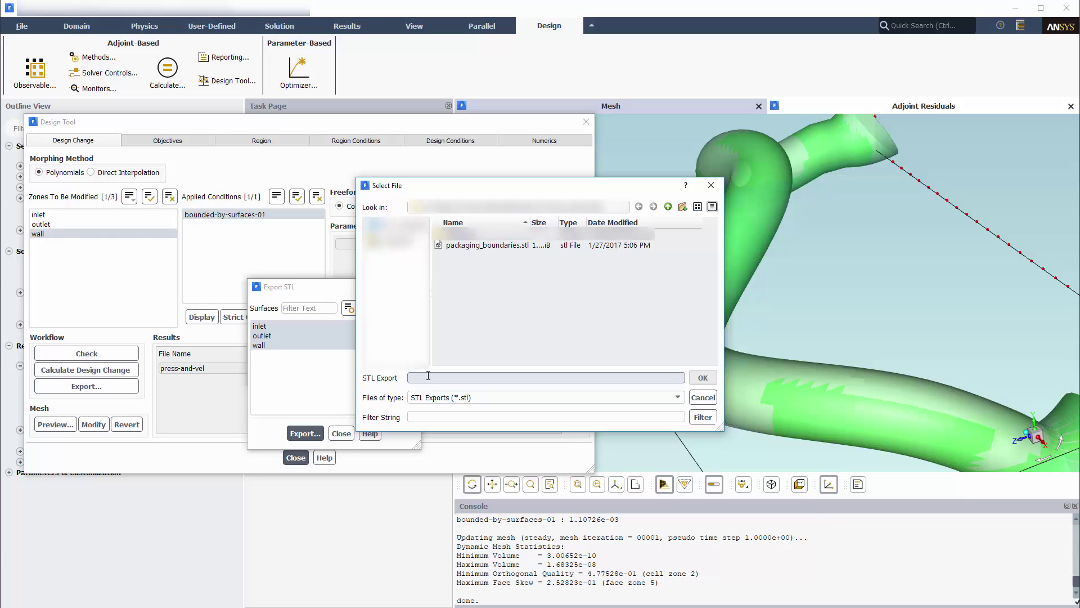
type("Duct02")
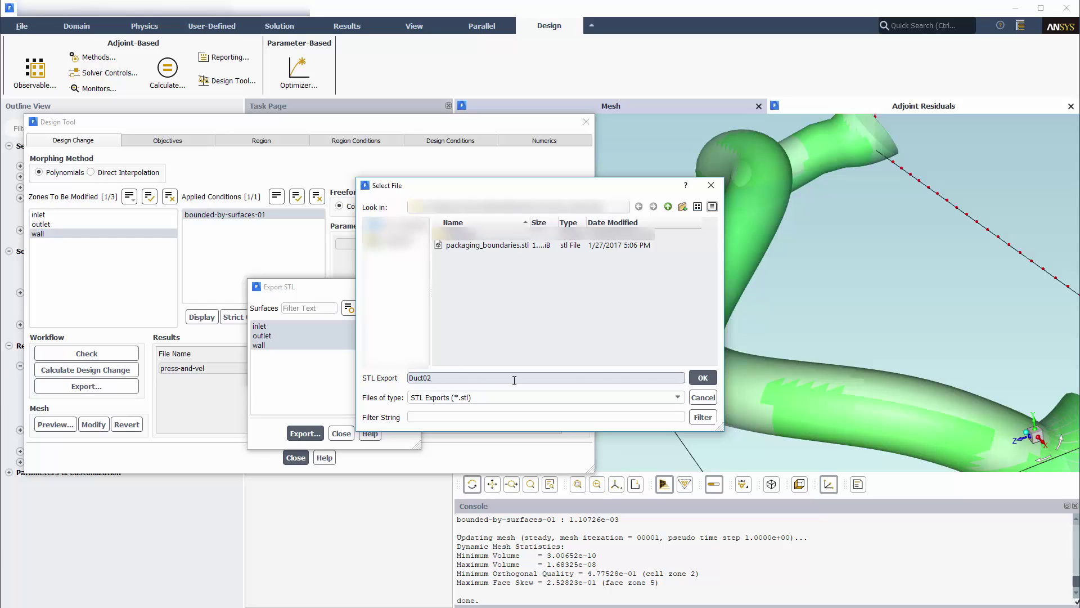
key("Return")
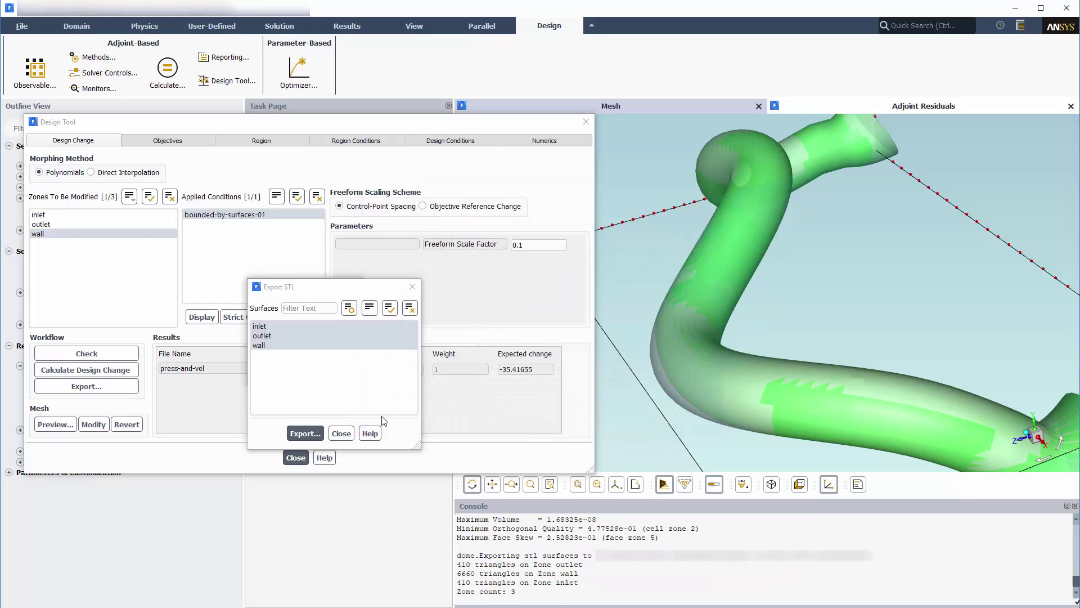
left_click(341, 434)
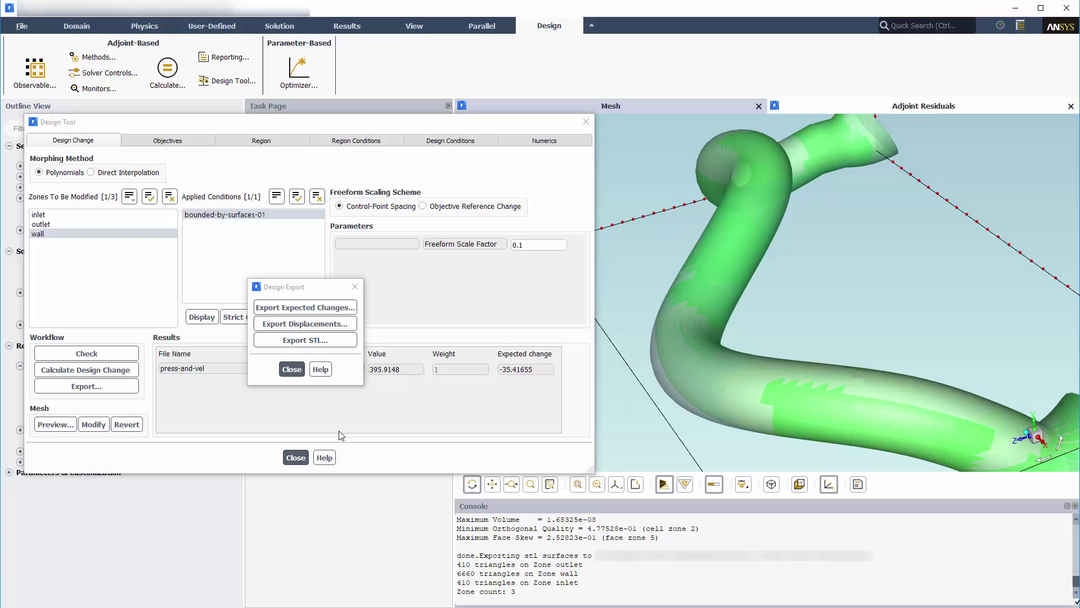
left_click(292, 371)
left_click(296, 458)
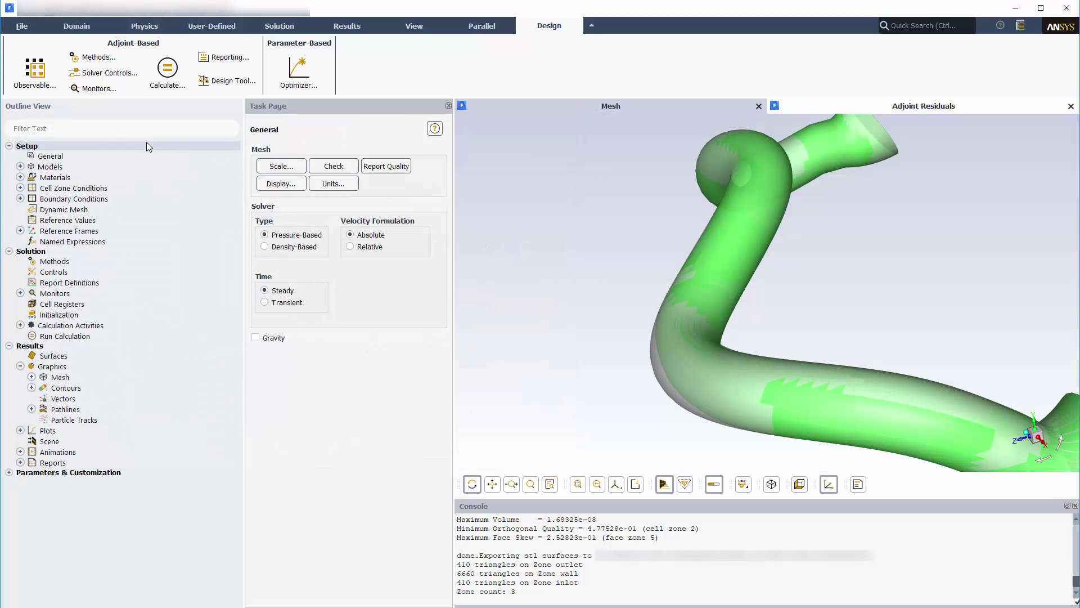
Display the modified mesh faces of the inlet, outlet and wall, and examine the morphed duct's shape from several angles and in isometric view
left_click(96, 28)
left_click(39, 57)
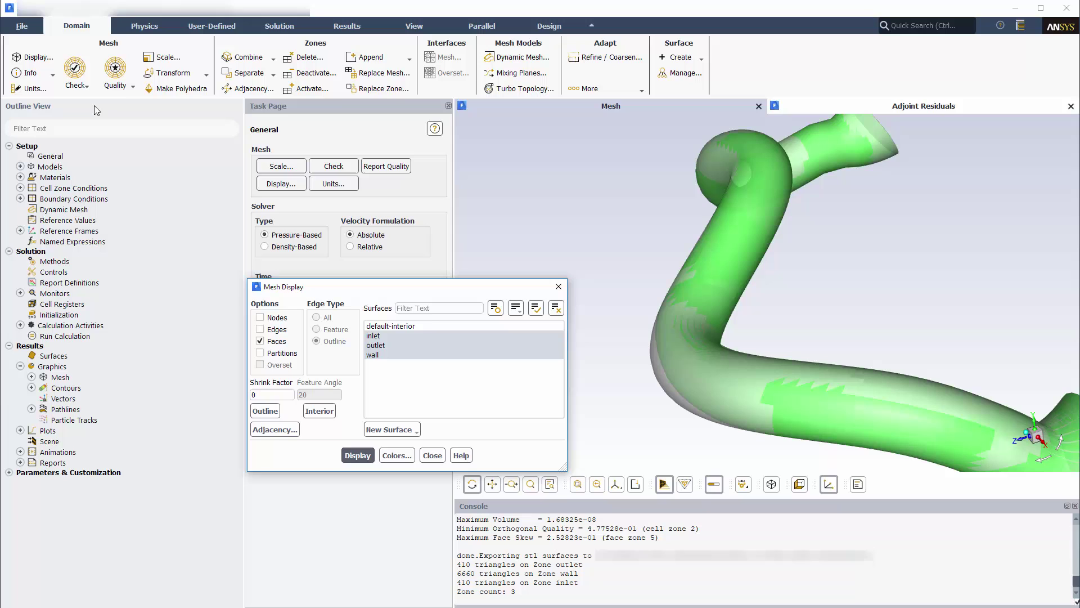
left_click(358, 455)
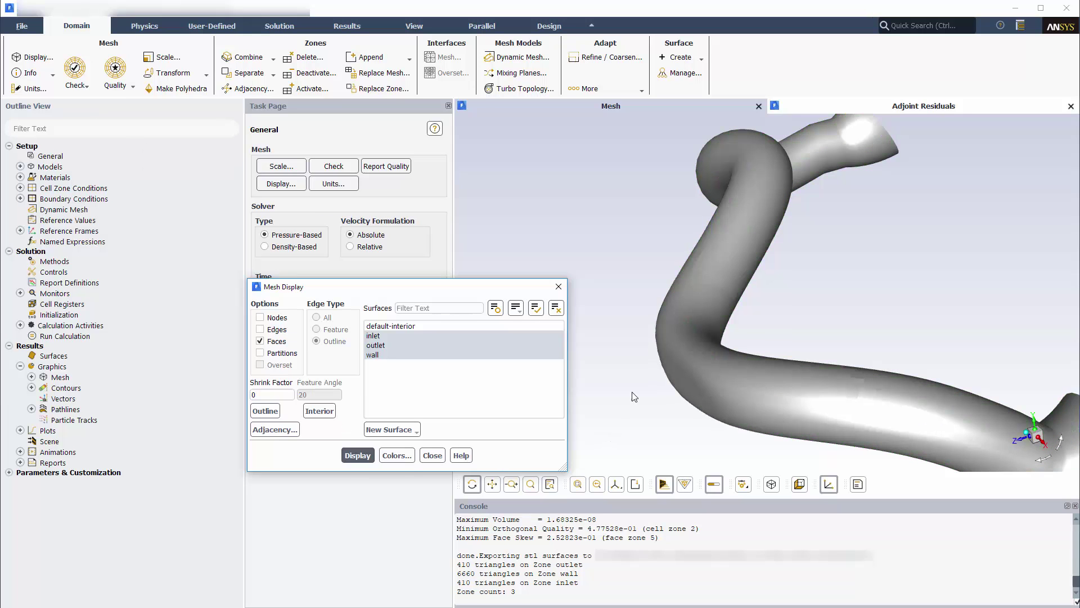
left_click_drag(634, 397, 581, 373)
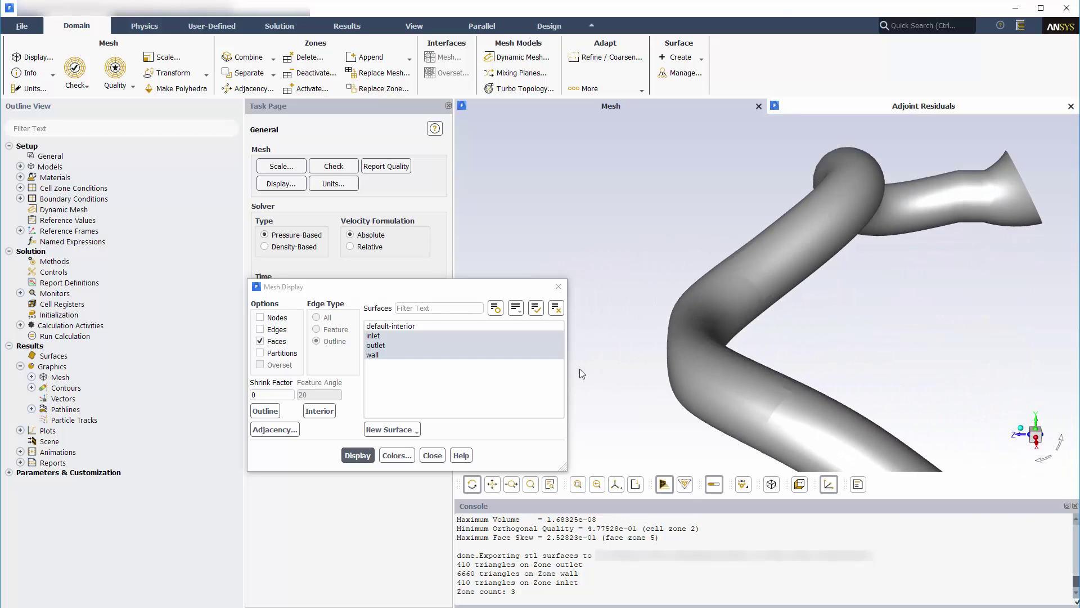
scroll(867, 312, "up", 3)
scroll(867, 311, "down", 5)
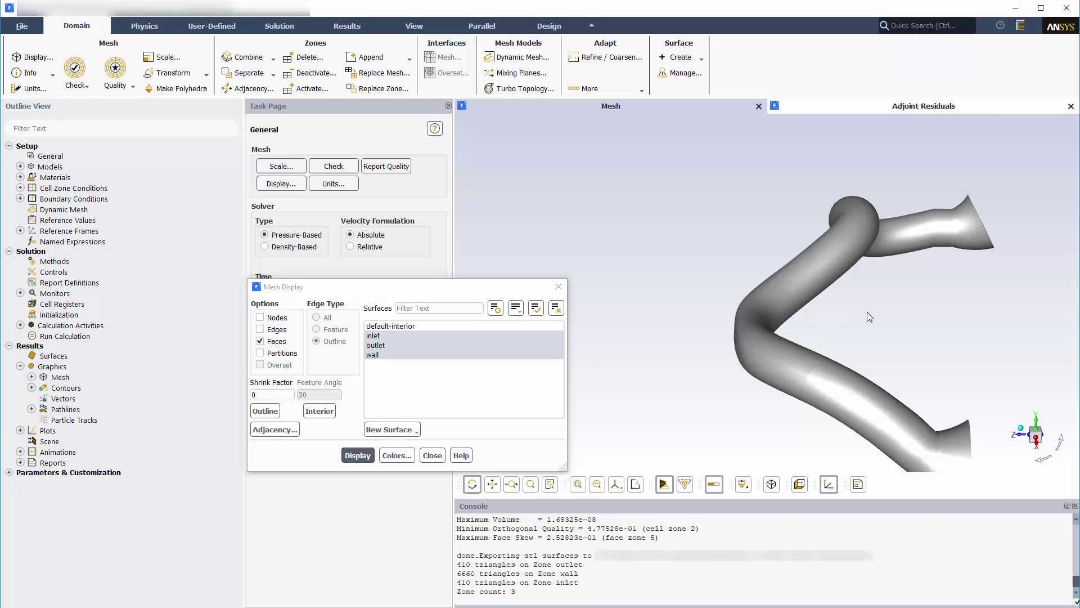
scroll(867, 316, "down", 2)
left_click_drag(866, 317, 968, 340)
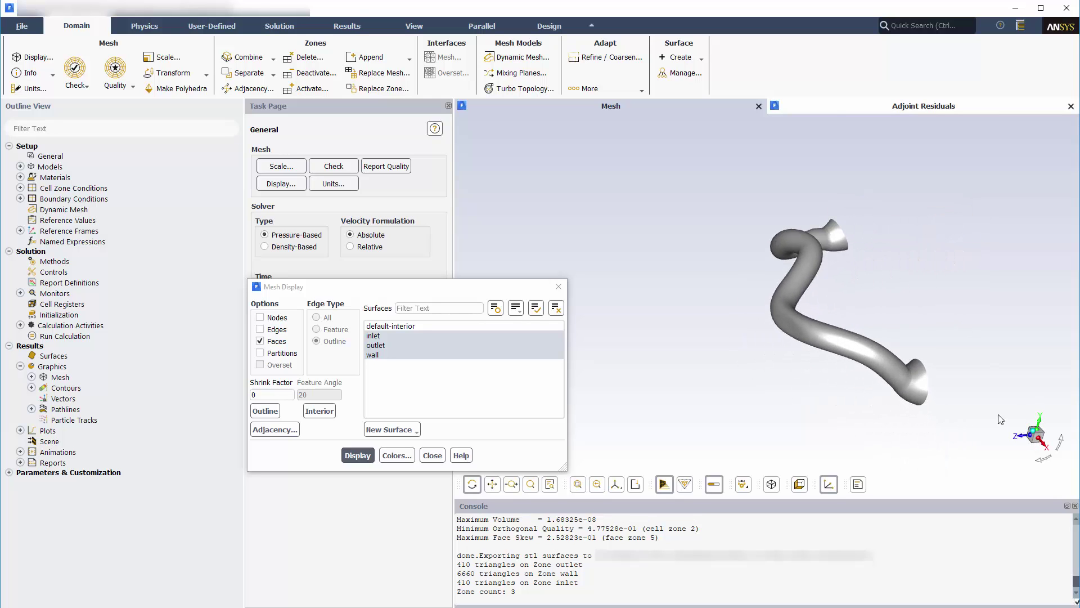
left_click(1032, 428)
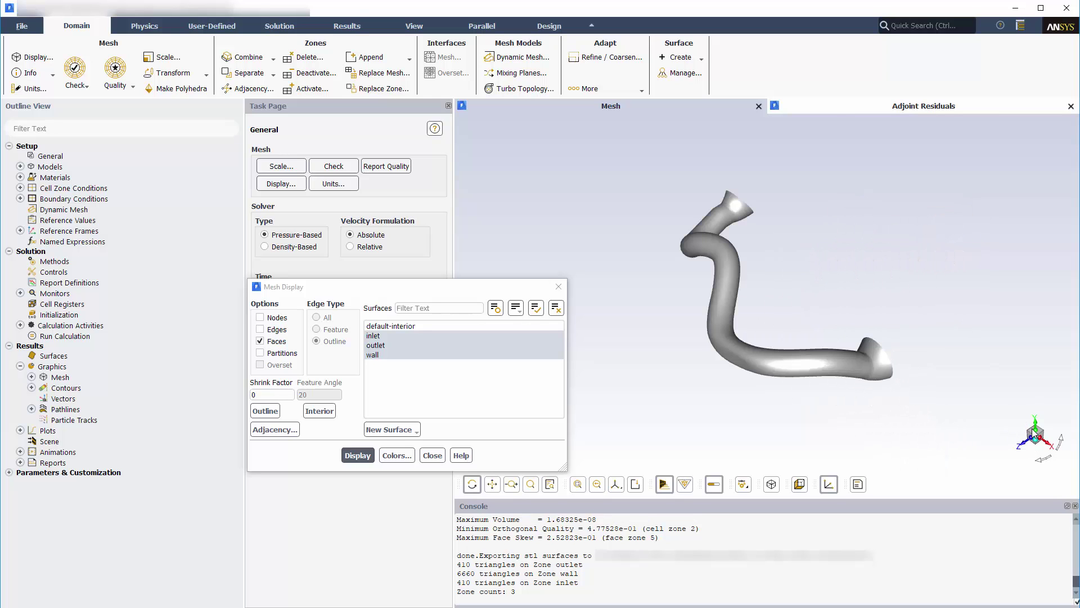
left_click(433, 456)
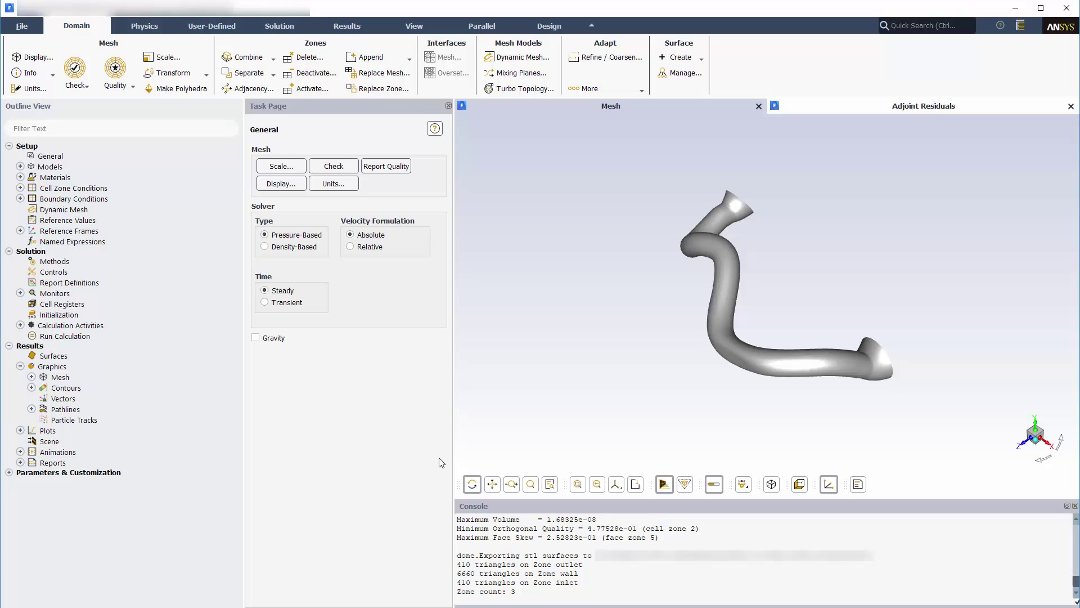